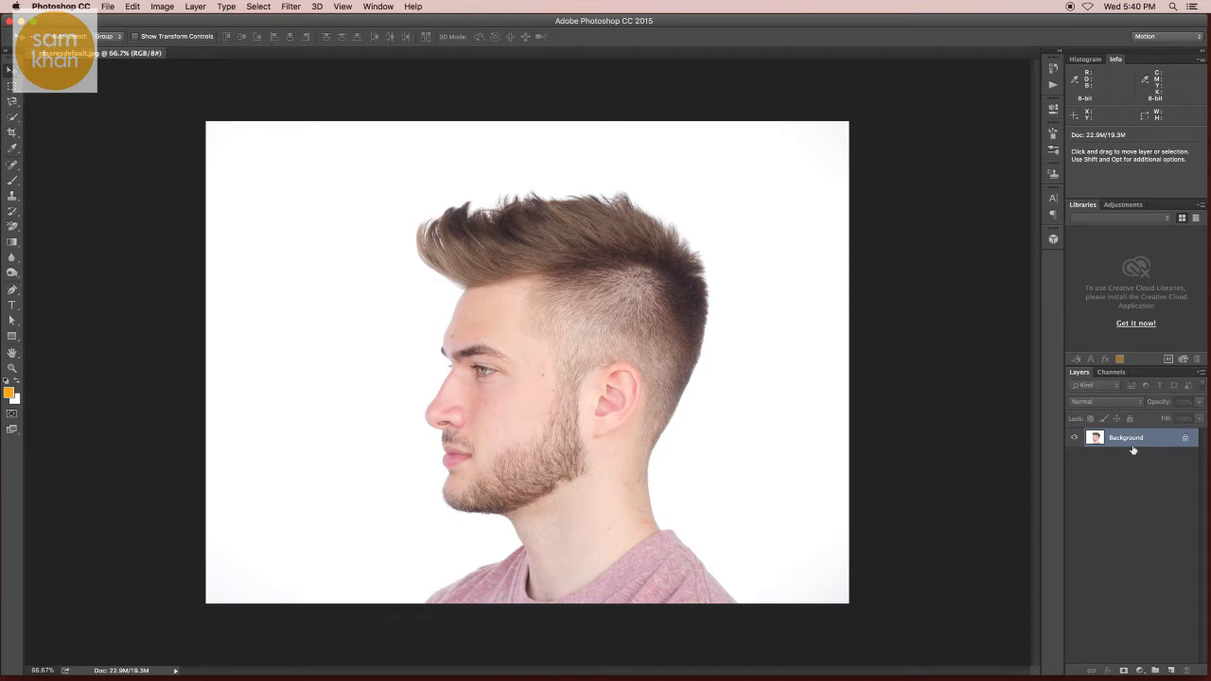
Step: Duplicate the Background layer and select the original Background layer
{"action": "key", "text": "super+j"}
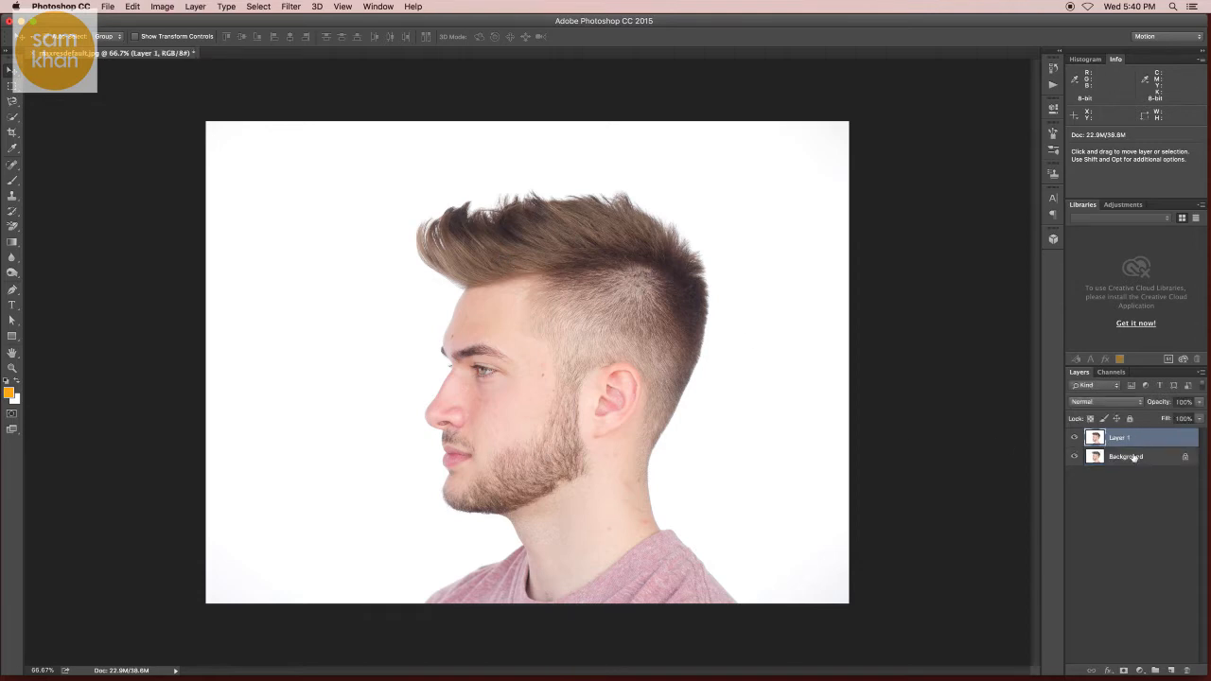
{"action": "left_click", "coordinate": [1133, 457]}
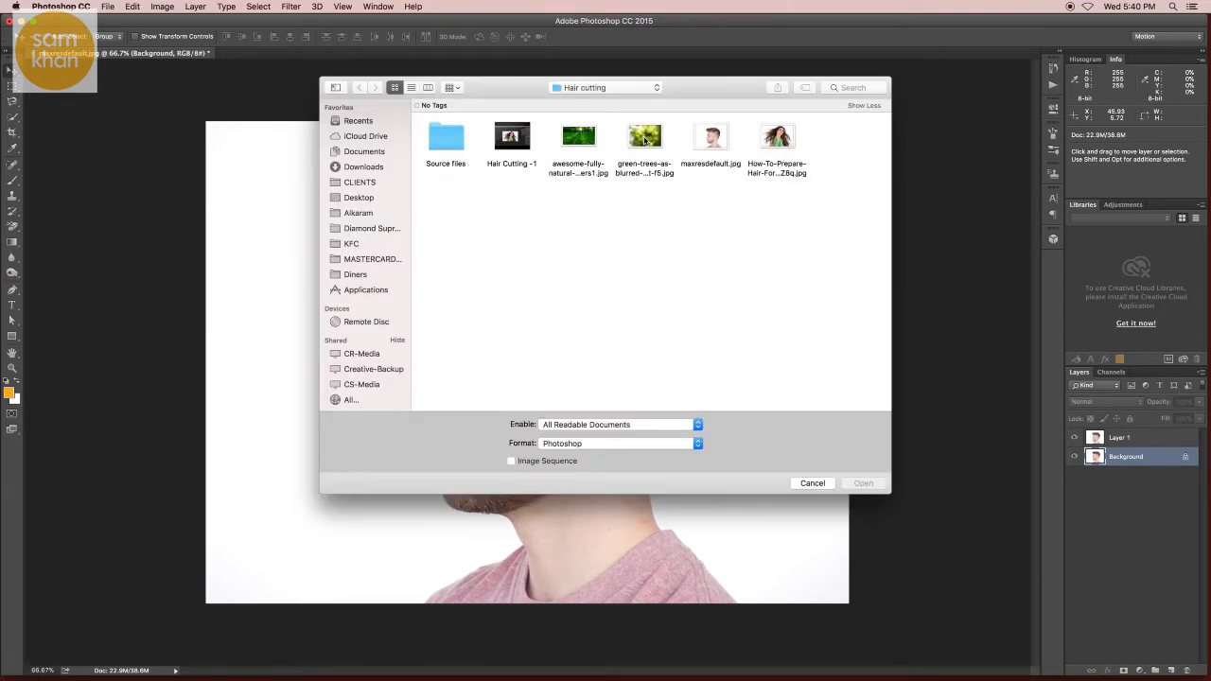
Step: Open the green-trees blurred background image, select all of it, and bring it into the portrait document above Background
{"action": "left_click", "coordinate": [578, 137]}
{"action": "left_click", "coordinate": [637, 140]}
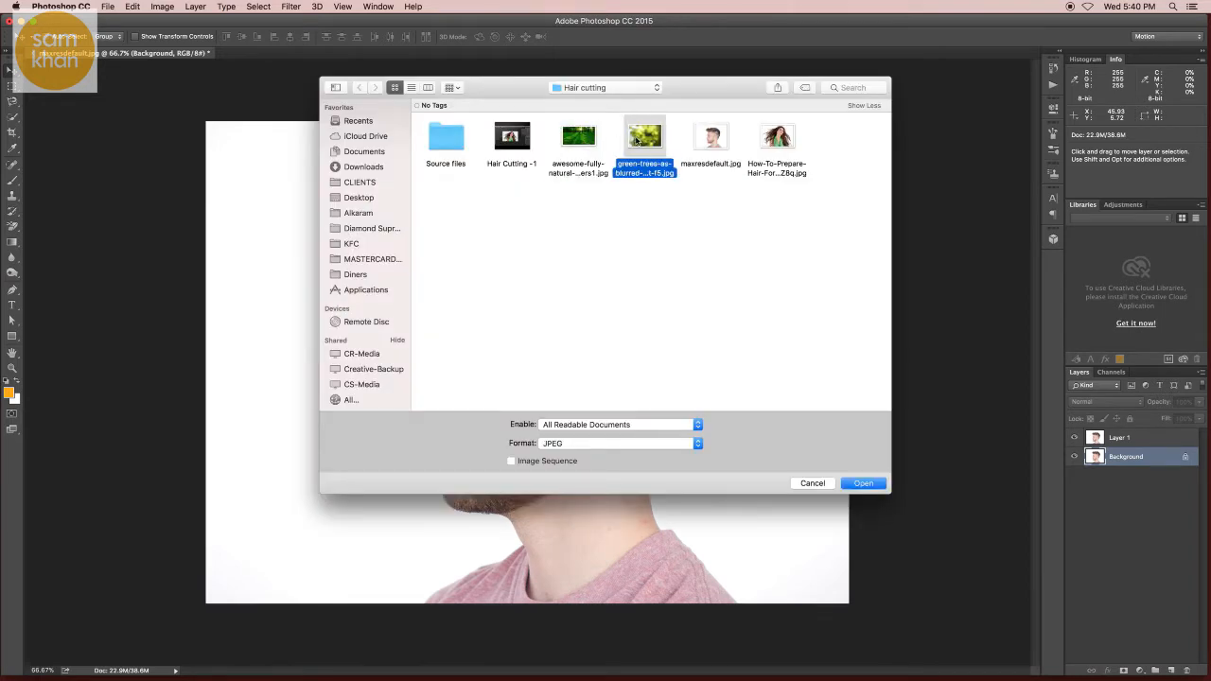
{"action": "double_click", "coordinate": [635, 140]}
{"action": "key", "text": "super+a"}
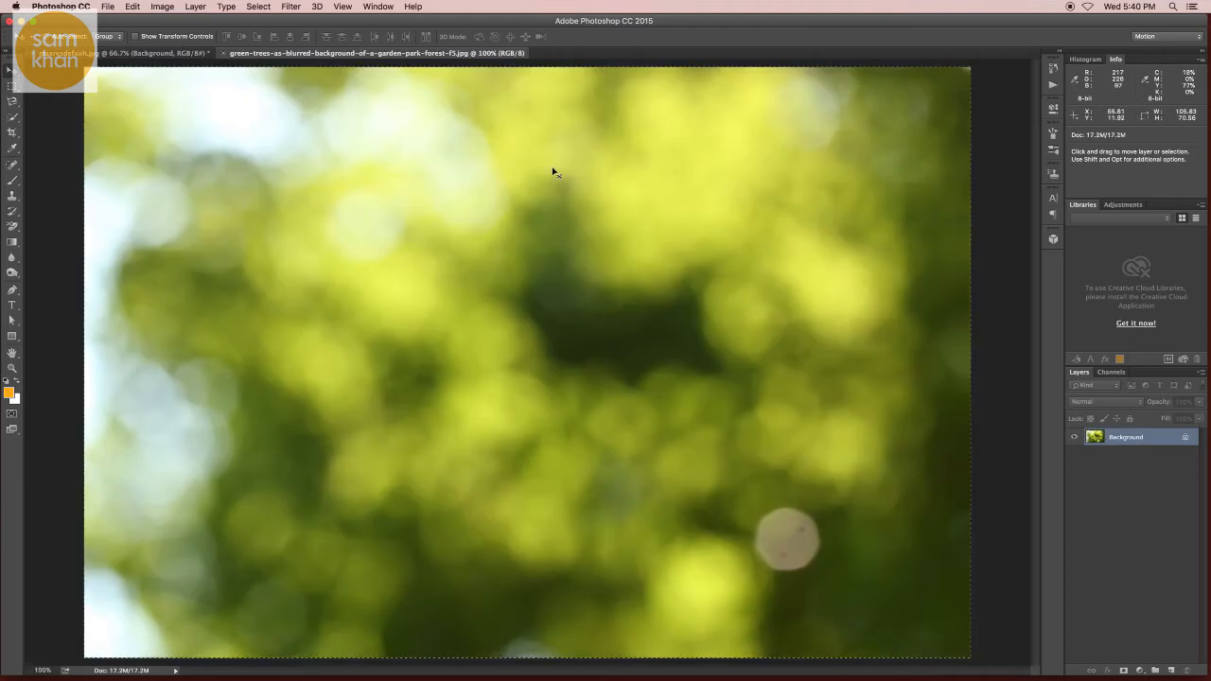
{"action": "left_click", "coordinate": [188, 54]}
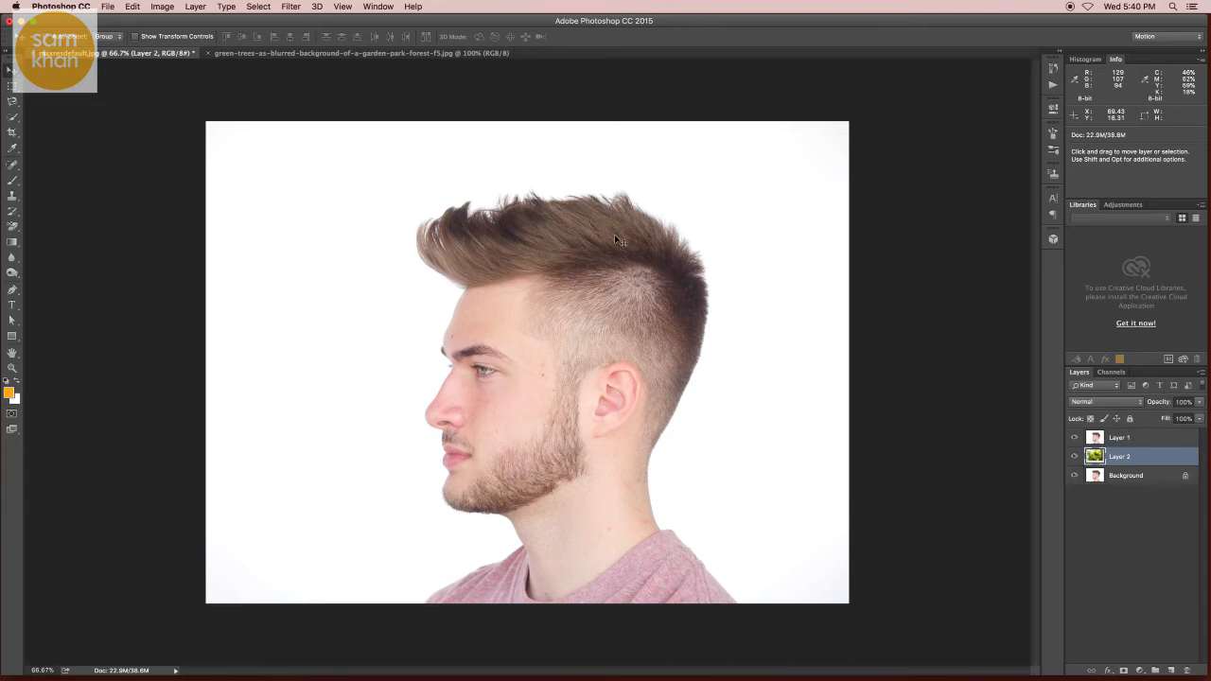
Step: Hide Layer 1 and scale the trees image with Free Transform so it covers the whole canvas
{"action": "left_click", "coordinate": [1073, 437]}
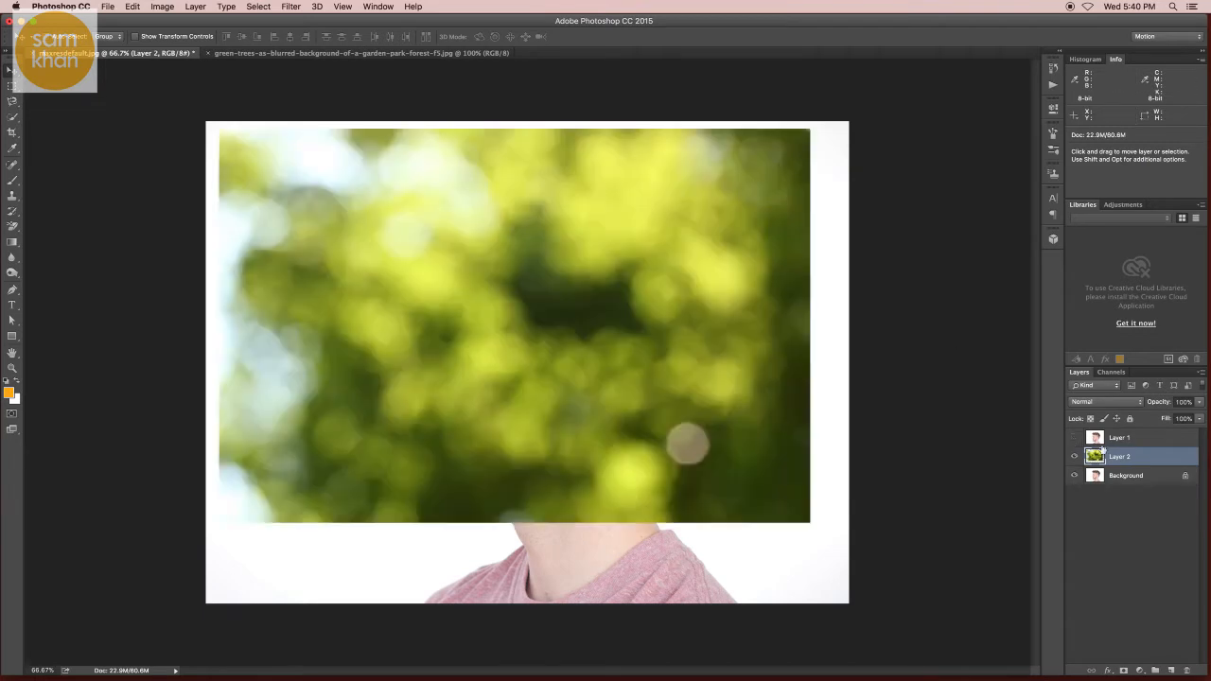
{"action": "key", "text": "super+t"}
{"action": "left_click_drag", "start_coordinate": [426, 256], "coordinate": [404, 240]}
{"action": "left_click", "coordinate": [508, 346], "text": "alt"}
{"action": "left_click_drag", "start_coordinate": [508, 346], "coordinate": [492, 346]}
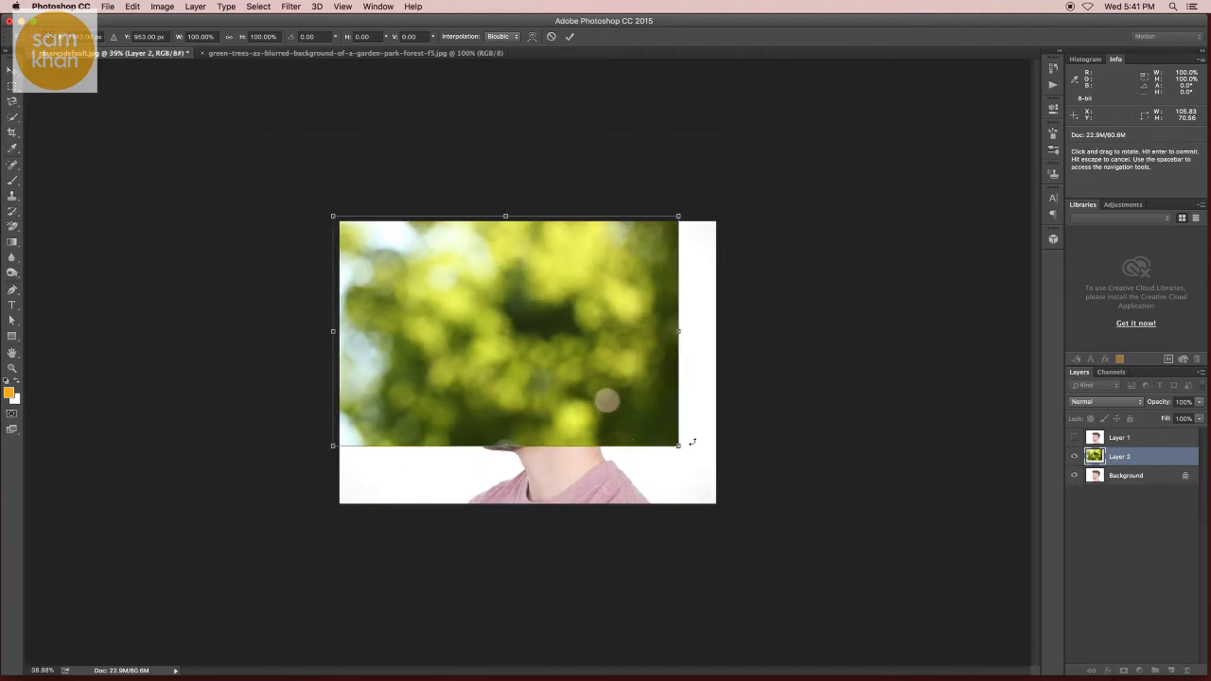
{"action": "left_click_drag", "start_coordinate": [678, 445], "coordinate": [798, 526]}
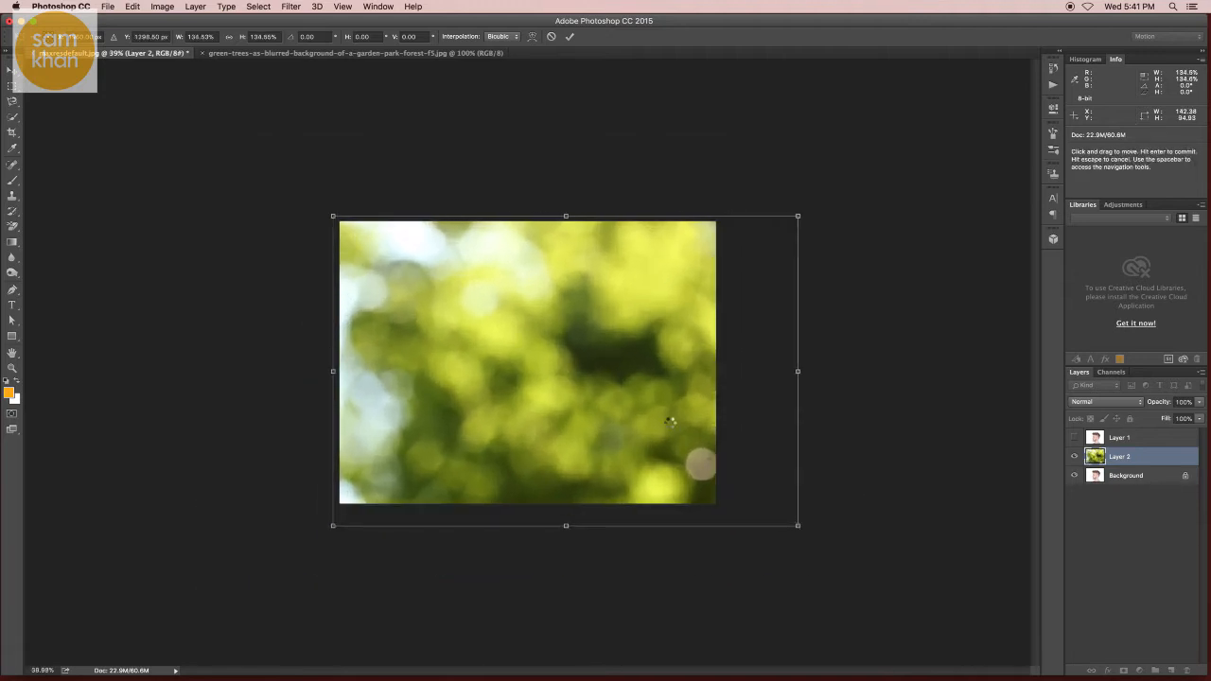
{"action": "key", "text": "Return"}
Step: Show and select Layer 1, then start a Pen path from the bottom edge along the shirt, neck and under the beard
{"action": "left_click", "coordinate": [1073, 437]}
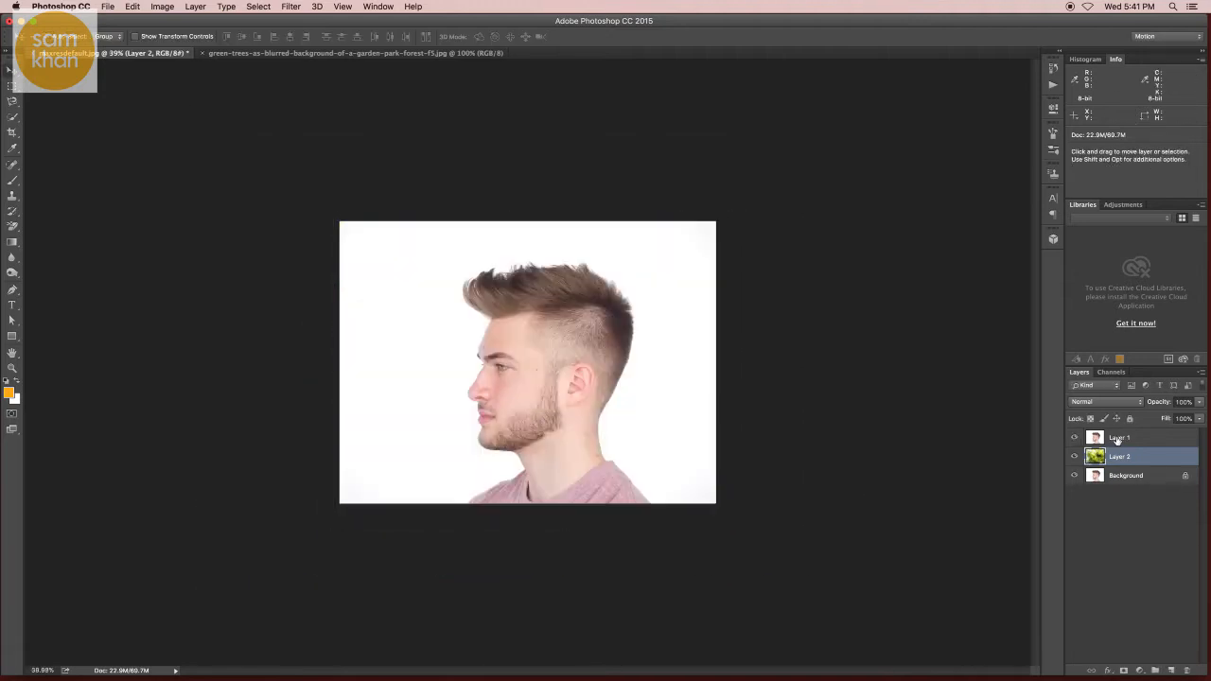
{"action": "left_click", "coordinate": [1098, 437]}
{"action": "left_click_drag", "start_coordinate": [542, 338], "coordinate": [622, 351]}
{"action": "left_click_drag", "start_coordinate": [437, 473], "coordinate": [536, 310]}
{"action": "left_click_drag", "start_coordinate": [499, 545], "coordinate": [487, 414]}
{"action": "key", "text": "p"}
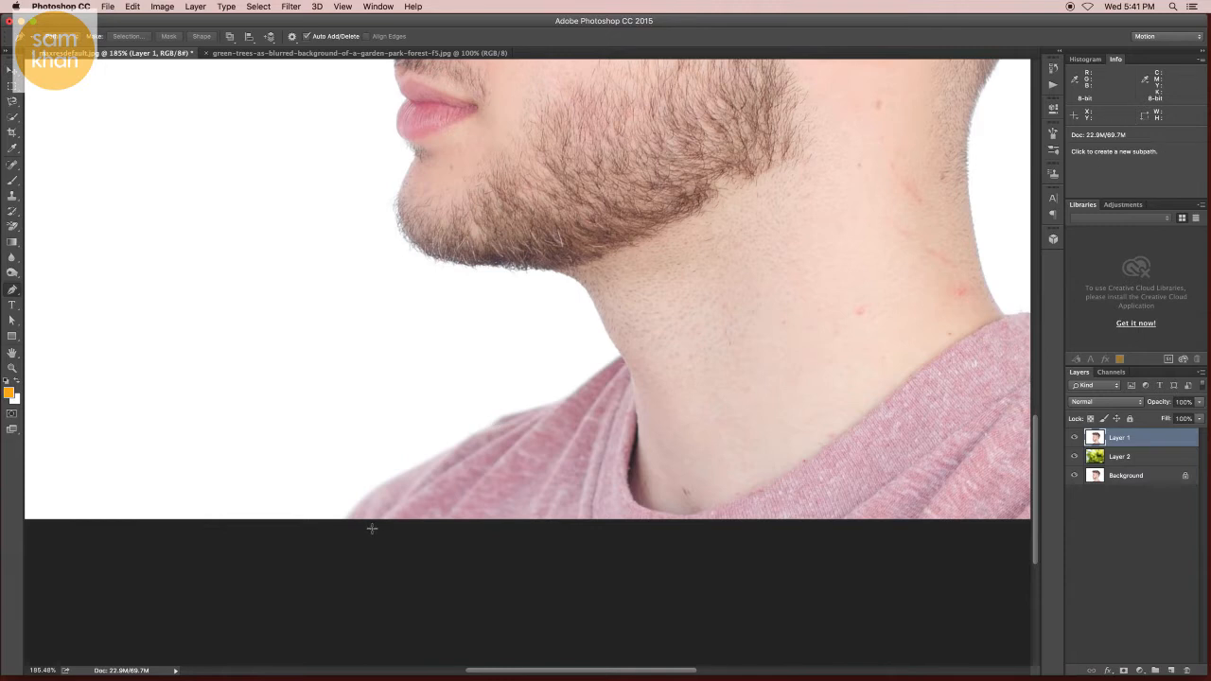
{"action": "left_click", "coordinate": [347, 520]}
{"action": "left_click_drag", "start_coordinate": [409, 471], "coordinate": [572, 395]}
{"action": "left_click", "coordinate": [623, 361]}
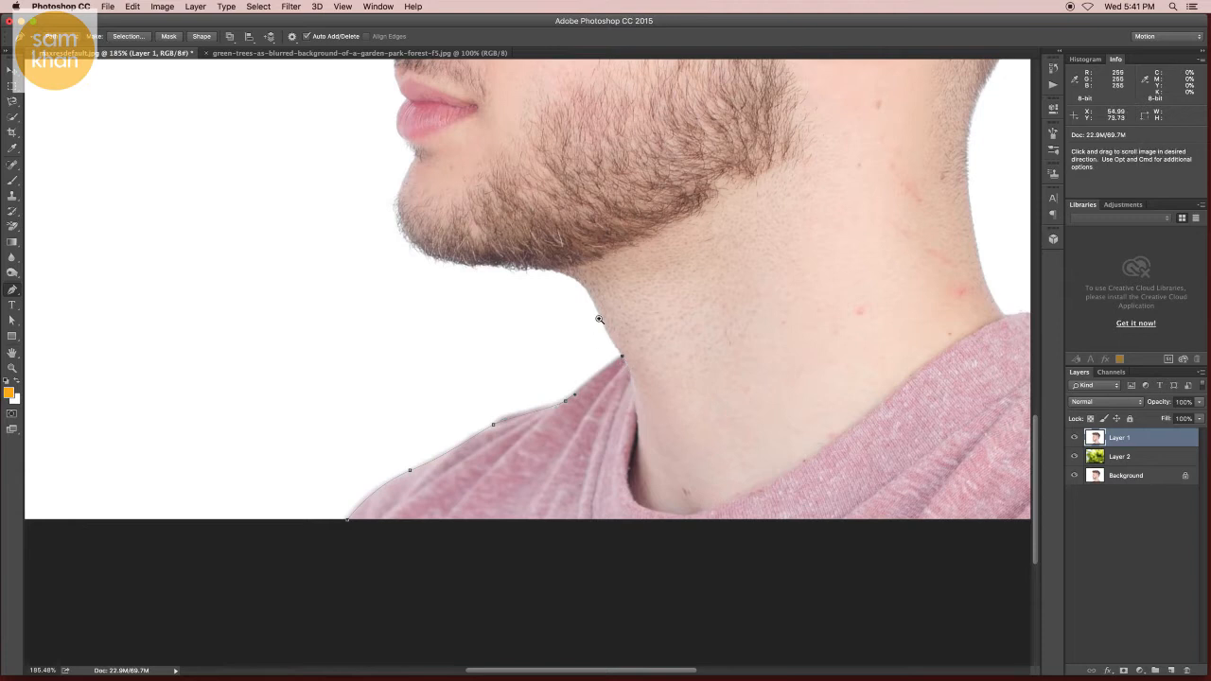
{"action": "scroll", "coordinate": [603, 321], "scroll_direction": "up", "scroll_amount": 2}
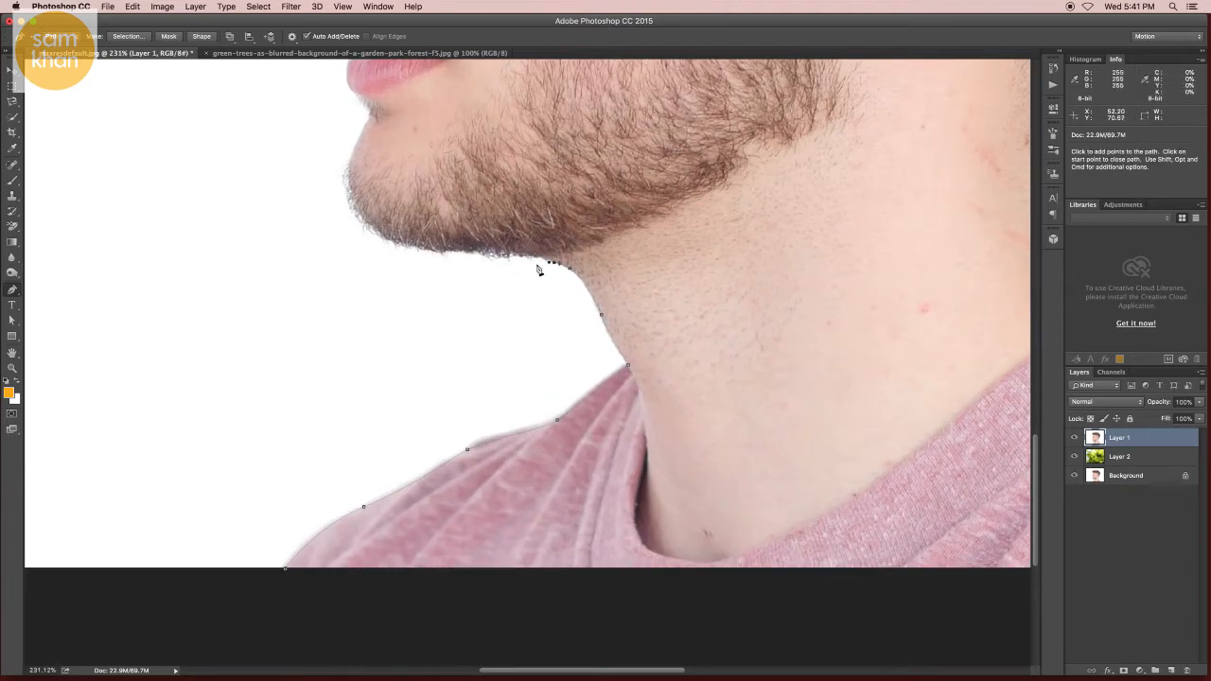
{"action": "left_click_drag", "start_coordinate": [473, 263], "coordinate": [426, 266]}
{"action": "scroll", "coordinate": [345, 238], "scroll_direction": "up", "scroll_amount": 5}
{"action": "left_click_drag", "start_coordinate": [325, 352], "coordinate": [341, 305]}
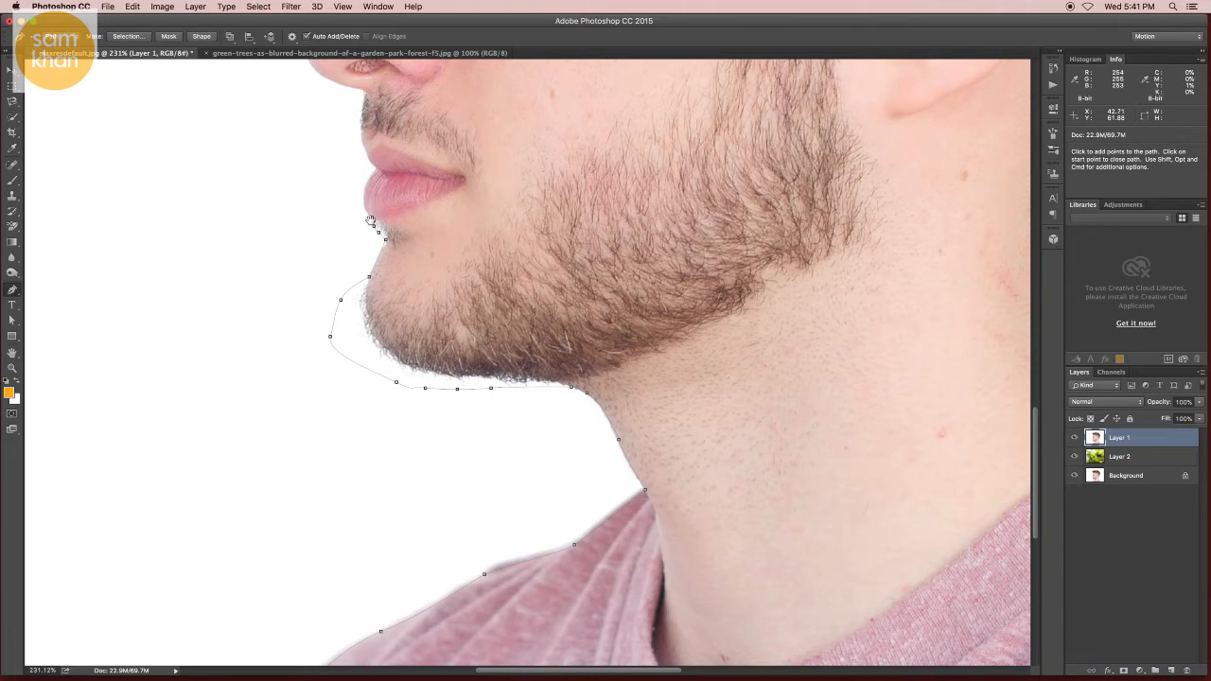
Step: Continue the Pen path up past the lips and along the nose to the brow
{"action": "scroll", "coordinate": [370, 221], "scroll_direction": "up", "scroll_amount": 5}
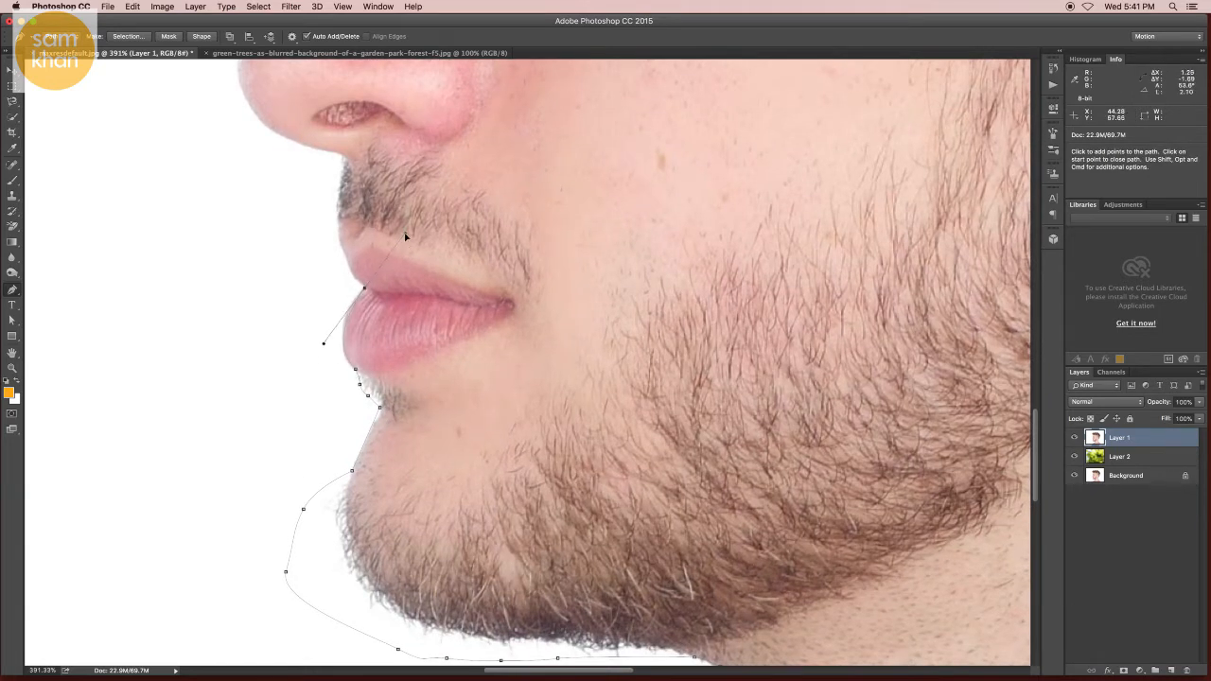
{"action": "left_click", "coordinate": [365, 287], "text": "alt"}
{"action": "left_click", "coordinate": [366, 286]}
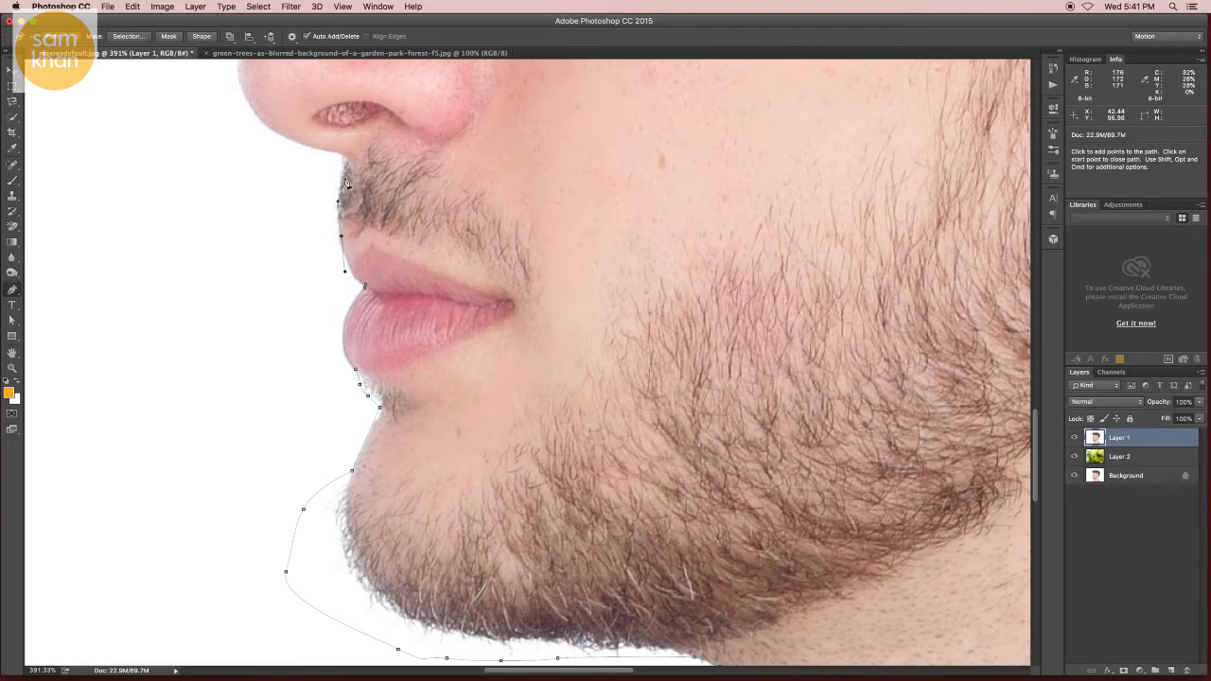
{"action": "scroll", "coordinate": [343, 158], "scroll_direction": "up", "scroll_amount": 5}
{"action": "scroll", "coordinate": [344, 158], "scroll_direction": "left", "scroll_amount": 4}
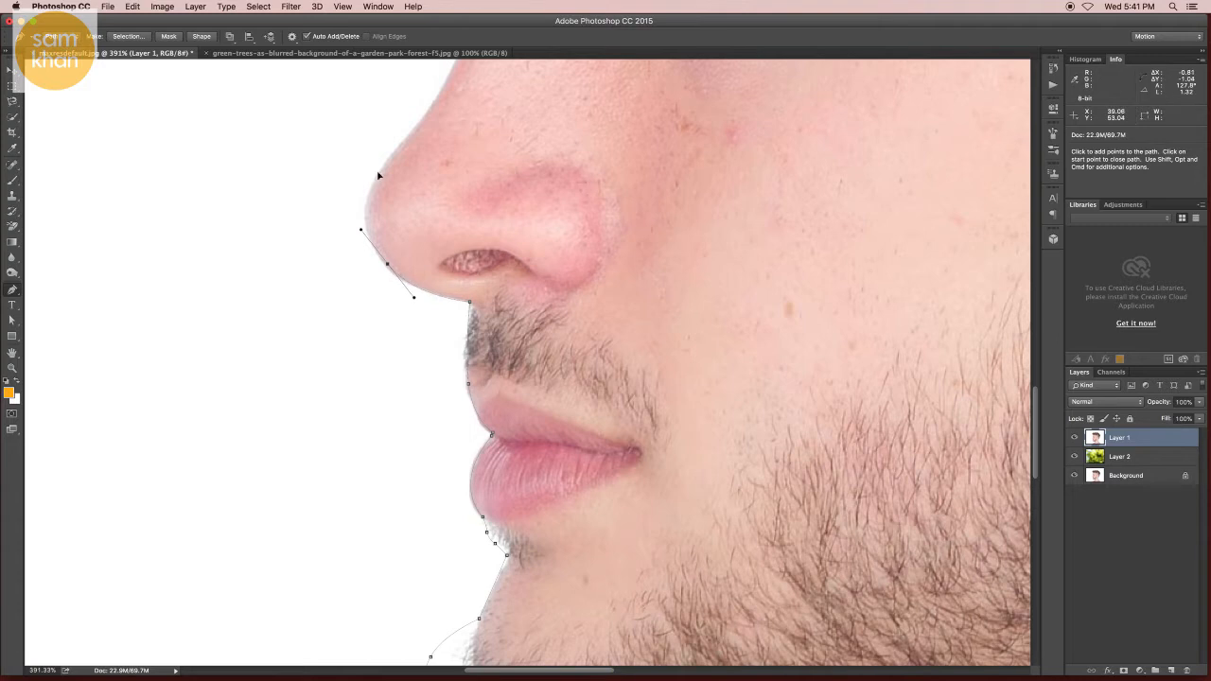
{"action": "left_click_drag", "start_coordinate": [395, 155], "coordinate": [410, 139]}
{"action": "scroll", "coordinate": [432, 119], "scroll_direction": "up", "scroll_amount": 5}
{"action": "scroll", "coordinate": [432, 118], "scroll_direction": "right", "scroll_amount": 1}
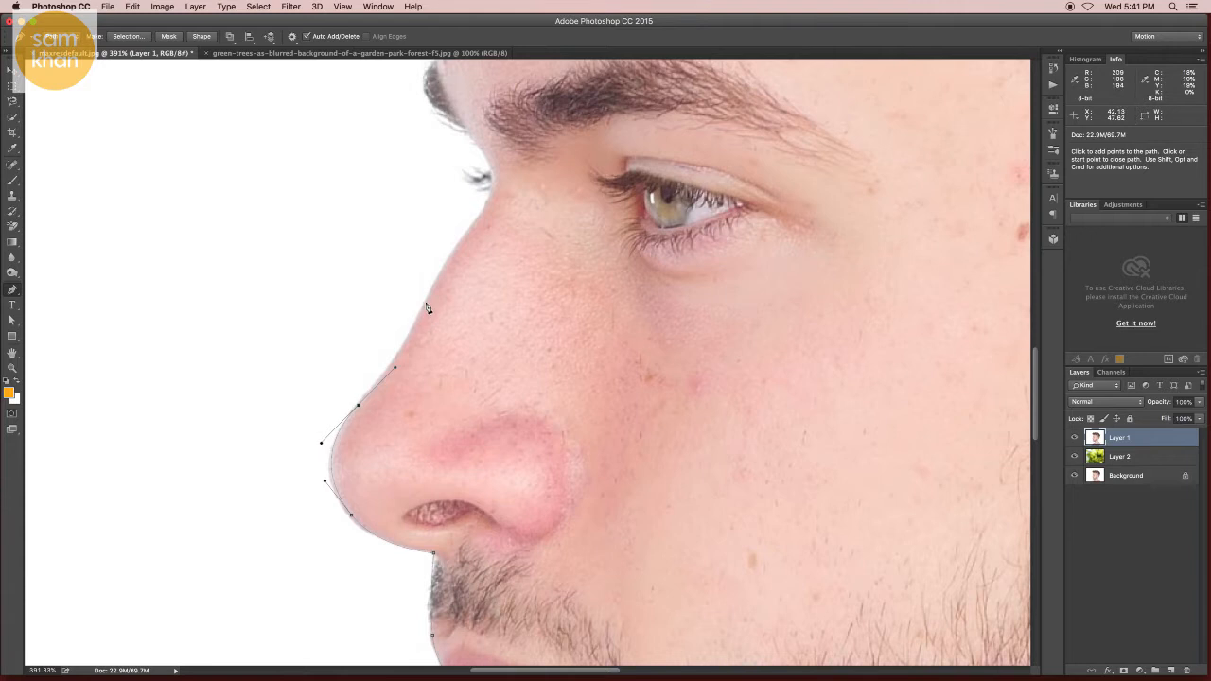
{"action": "left_click_drag", "start_coordinate": [426, 304], "coordinate": [440, 275]}
{"action": "scroll", "coordinate": [491, 170], "scroll_direction": "up", "scroll_amount": 5}
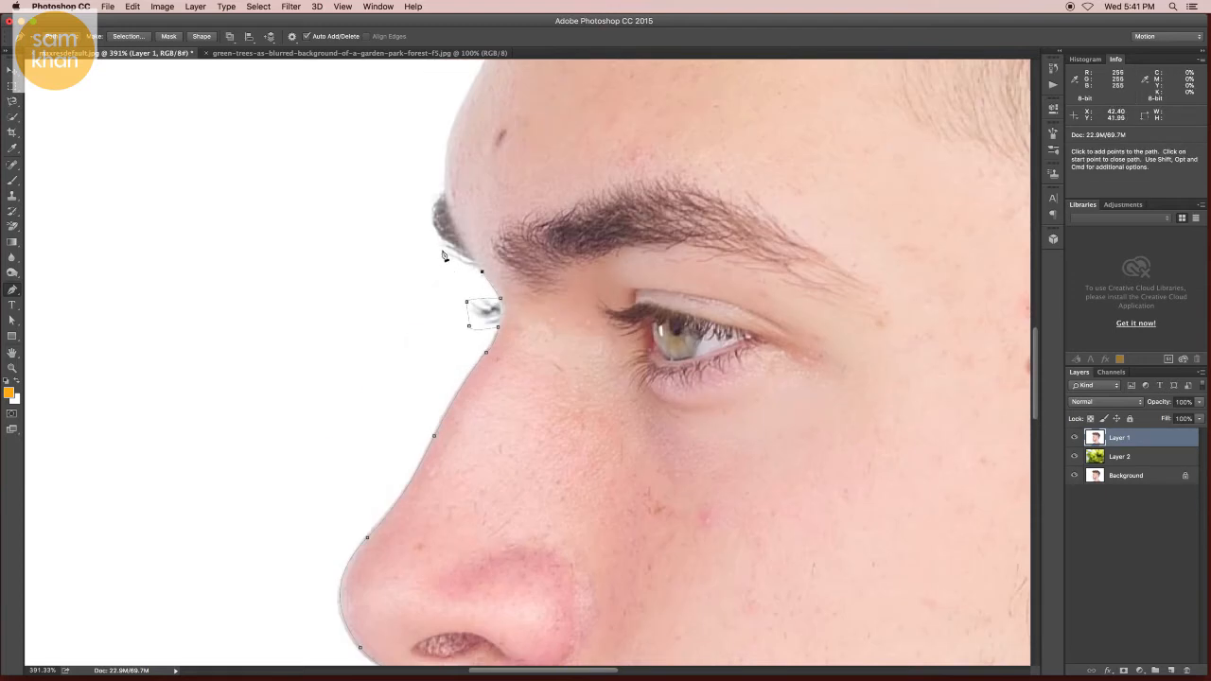
{"action": "left_click_drag", "start_coordinate": [430, 236], "coordinate": [415, 202]}
{"action": "scroll", "coordinate": [447, 196], "scroll_direction": "up", "scroll_amount": 6}
{"action": "scroll", "coordinate": [446, 196], "scroll_direction": "right", "scroll_amount": 3}
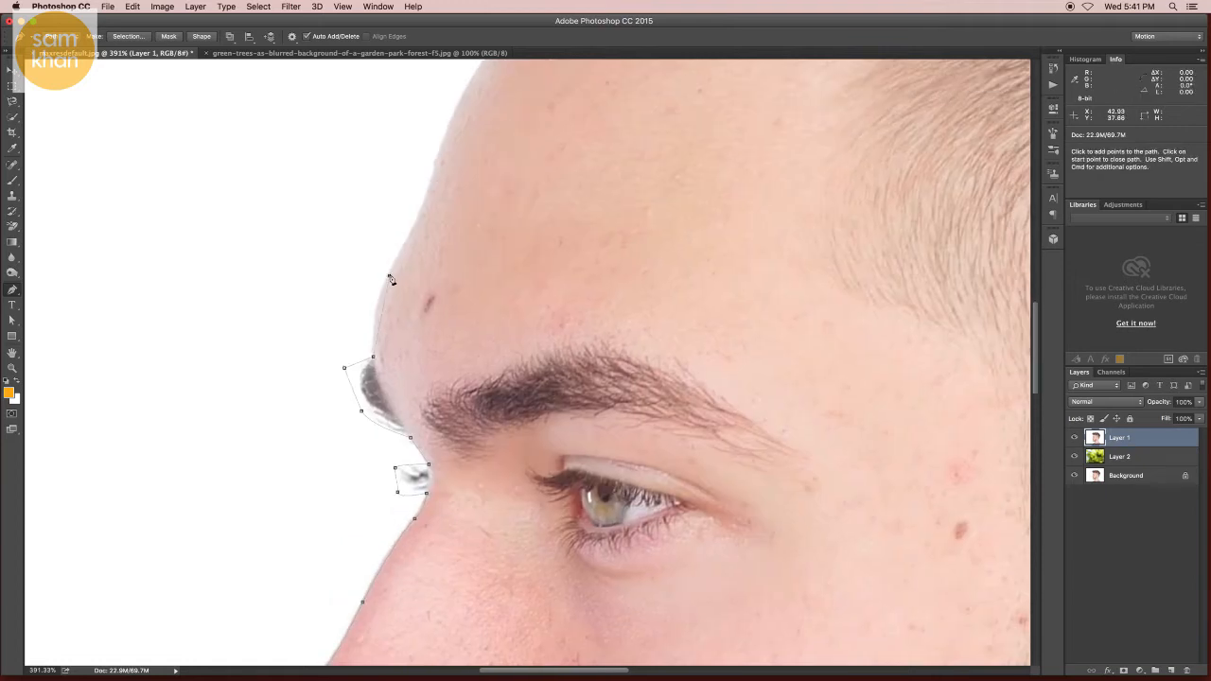
{"action": "left_click", "coordinate": [405, 249]}
{"action": "scroll", "coordinate": [427, 370], "scroll_direction": "up", "scroll_amount": 5}
{"action": "scroll", "coordinate": [426, 370], "scroll_direction": "right", "scroll_amount": 2}
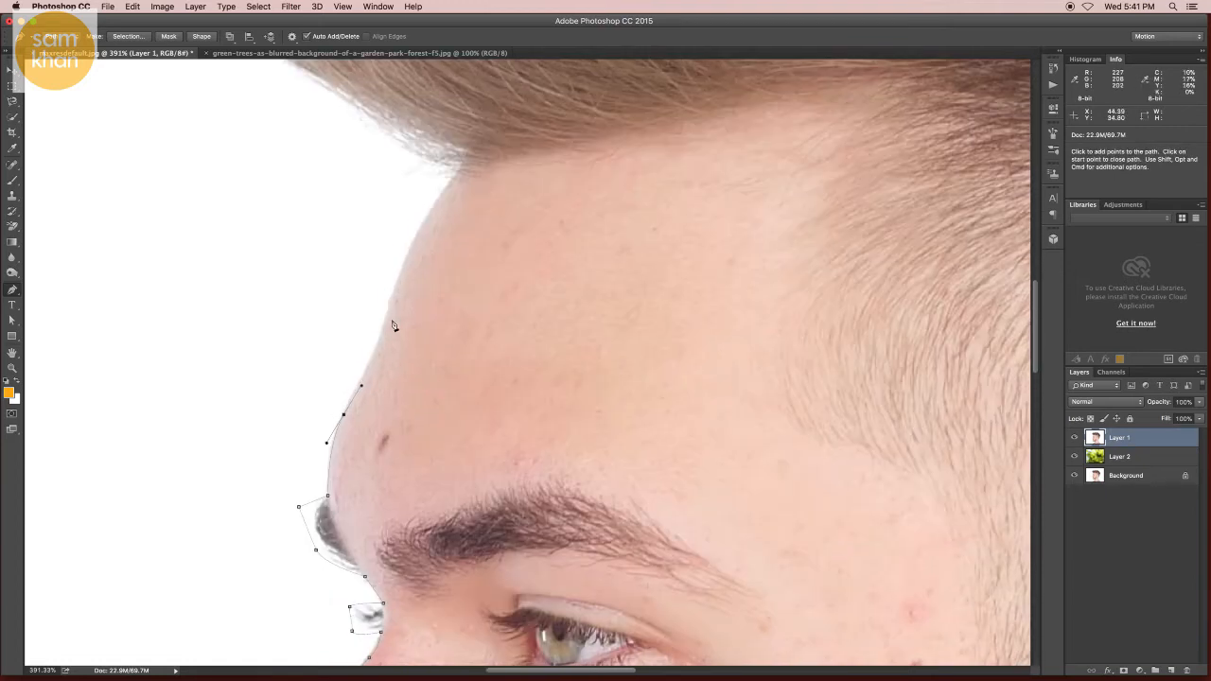
Step: Continue the Pen path up the forehead and loosely around the top of the hair
{"action": "left_click_drag", "start_coordinate": [387, 316], "coordinate": [397, 290]}
{"action": "left_click_drag", "start_coordinate": [432, 209], "coordinate": [452, 191]}
{"action": "left_click_drag", "start_coordinate": [354, 209], "coordinate": [425, 389]}
{"action": "left_click_drag", "start_coordinate": [347, 352], "coordinate": [320, 325]}
{"action": "left_click_drag", "start_coordinate": [274, 283], "coordinate": [260, 259]}
{"action": "left_click_drag", "start_coordinate": [257, 210], "coordinate": [248, 357]}
{"action": "left_click_drag", "start_coordinate": [283, 267], "coordinate": [305, 250]}
{"action": "left_click_drag", "start_coordinate": [487, 208], "coordinate": [613, 192]}
{"action": "left_click_drag", "start_coordinate": [647, 193], "coordinate": [665, 196]}
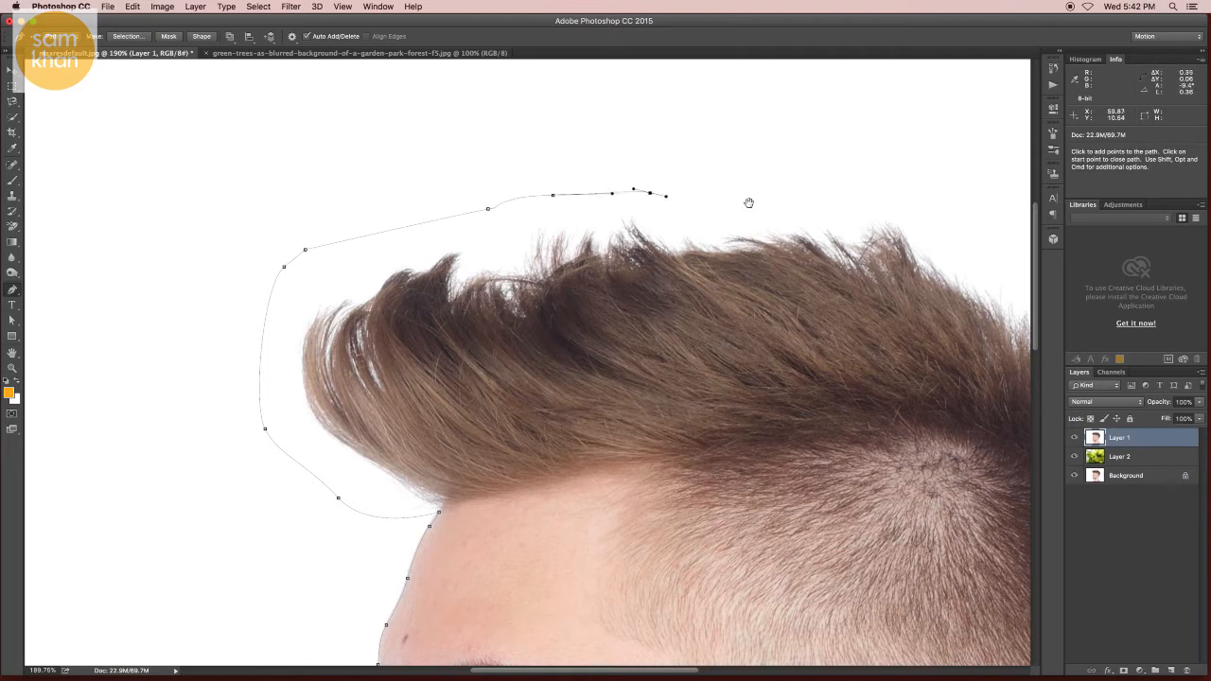
{"action": "left_click_drag", "start_coordinate": [747, 202], "coordinate": [245, 176]}
{"action": "left_click_drag", "start_coordinate": [395, 179], "coordinate": [428, 193]}
{"action": "left_click_drag", "start_coordinate": [458, 205], "coordinate": [557, 276]}
{"action": "left_click_drag", "start_coordinate": [558, 278], "coordinate": [446, 127]}
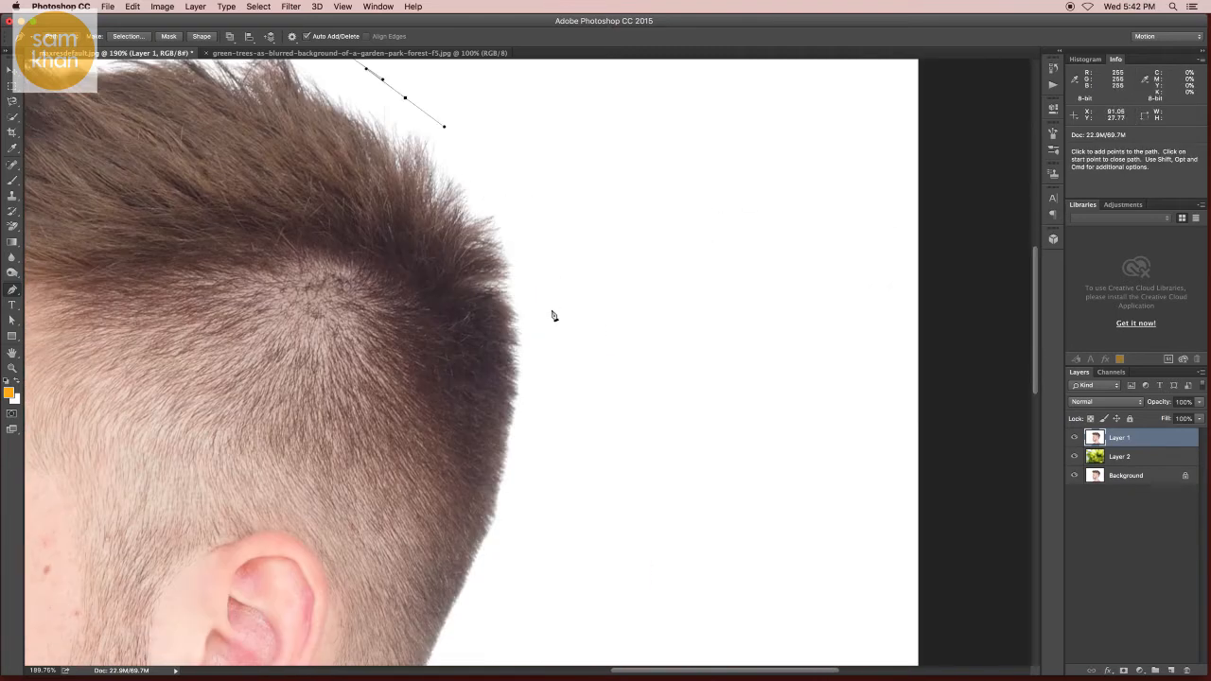
Step: Continue the Pen path down the back of the head and along the back of the neck
{"action": "left_click_drag", "start_coordinate": [556, 322], "coordinate": [554, 337]}
{"action": "left_click_drag", "start_coordinate": [542, 382], "coordinate": [535, 437]}
{"action": "left_click_drag", "start_coordinate": [505, 522], "coordinate": [513, 297]}
{"action": "left_click_drag", "start_coordinate": [487, 351], "coordinate": [480, 357]}
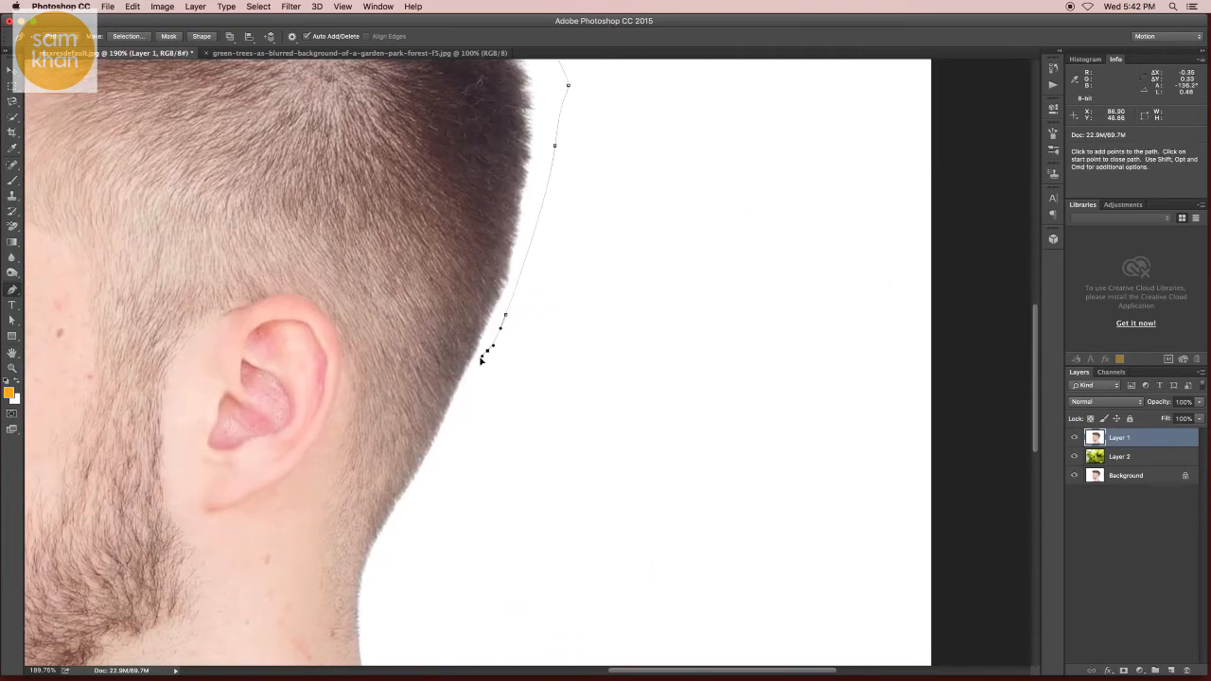
{"action": "left_click_drag", "start_coordinate": [408, 517], "coordinate": [433, 318]}
{"action": "left_click", "coordinate": [365, 564]}
{"action": "left_click", "coordinate": [424, 417], "text": "super"}
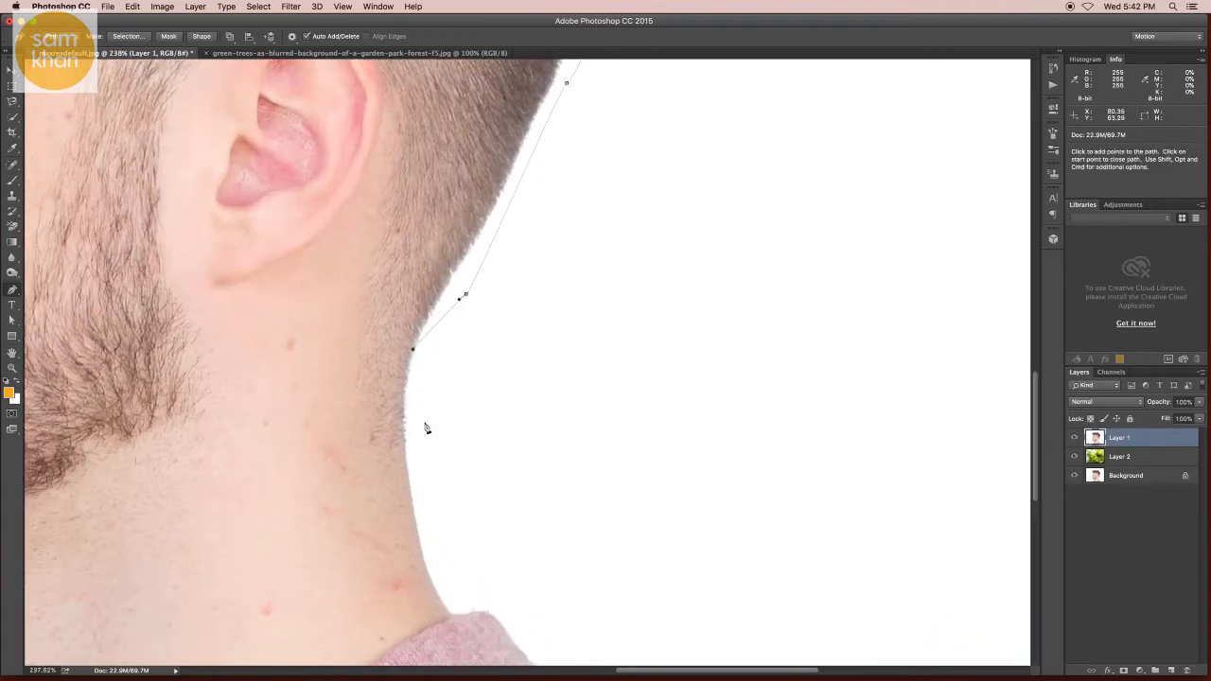
{"action": "left_click_drag", "start_coordinate": [405, 462], "coordinate": [410, 493]}
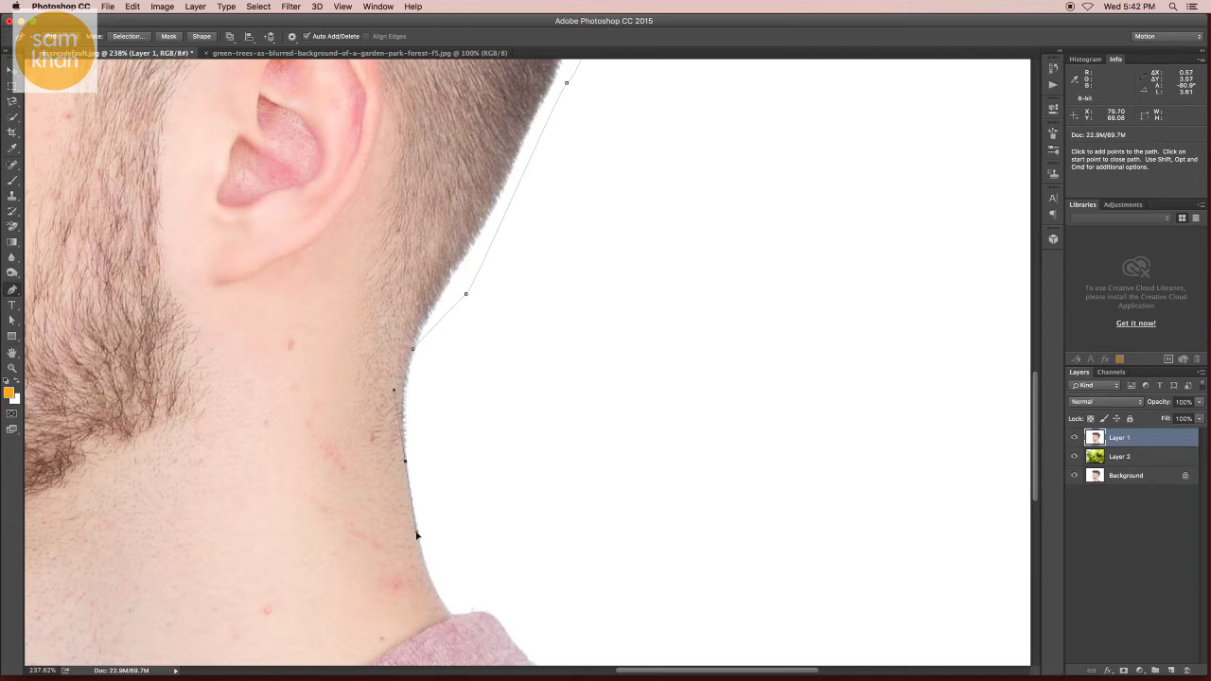
{"action": "left_click_drag", "start_coordinate": [437, 592], "coordinate": [434, 467]}
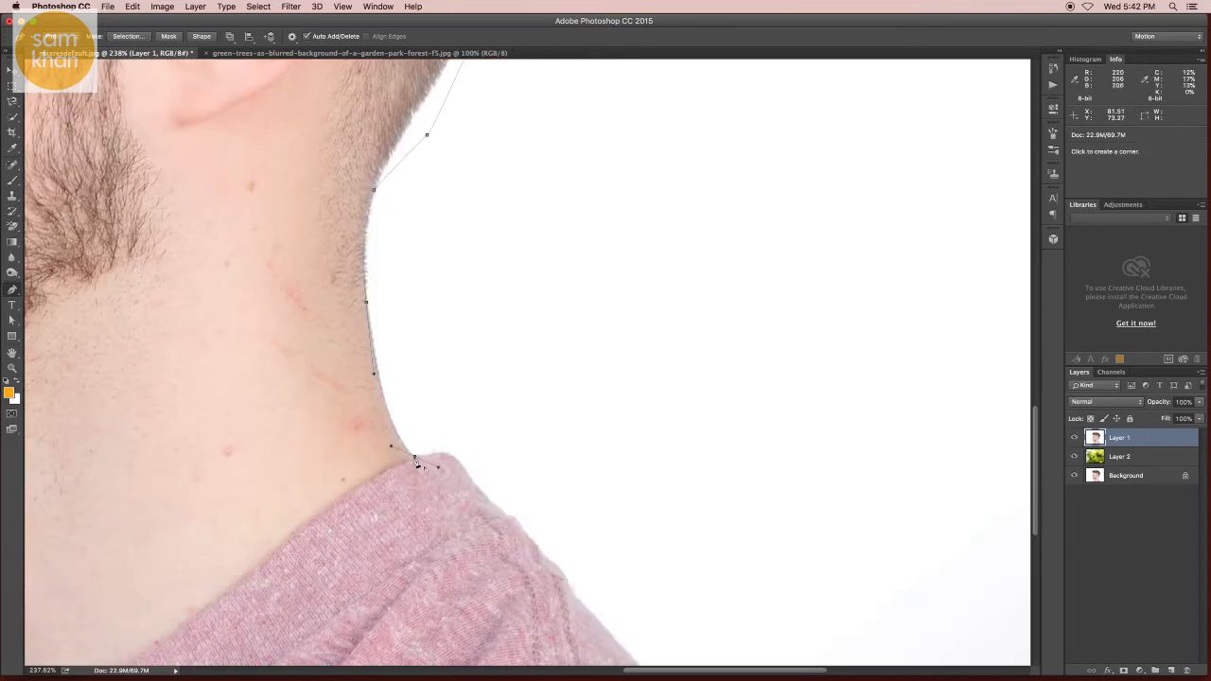
Step: Trace the Pen path along the shoulder and close it along the bottom of the image
{"action": "left_click", "coordinate": [415, 457], "text": "alt"}
{"action": "left_click", "coordinate": [418, 458]}
{"action": "left_click_drag", "start_coordinate": [460, 467], "coordinate": [473, 484]}
{"action": "left_click_drag", "start_coordinate": [464, 455], "coordinate": [357, 259]}
{"action": "left_click_drag", "start_coordinate": [394, 320], "coordinate": [436, 363]}
{"action": "left_click_drag", "start_coordinate": [478, 413], "coordinate": [480, 416]}
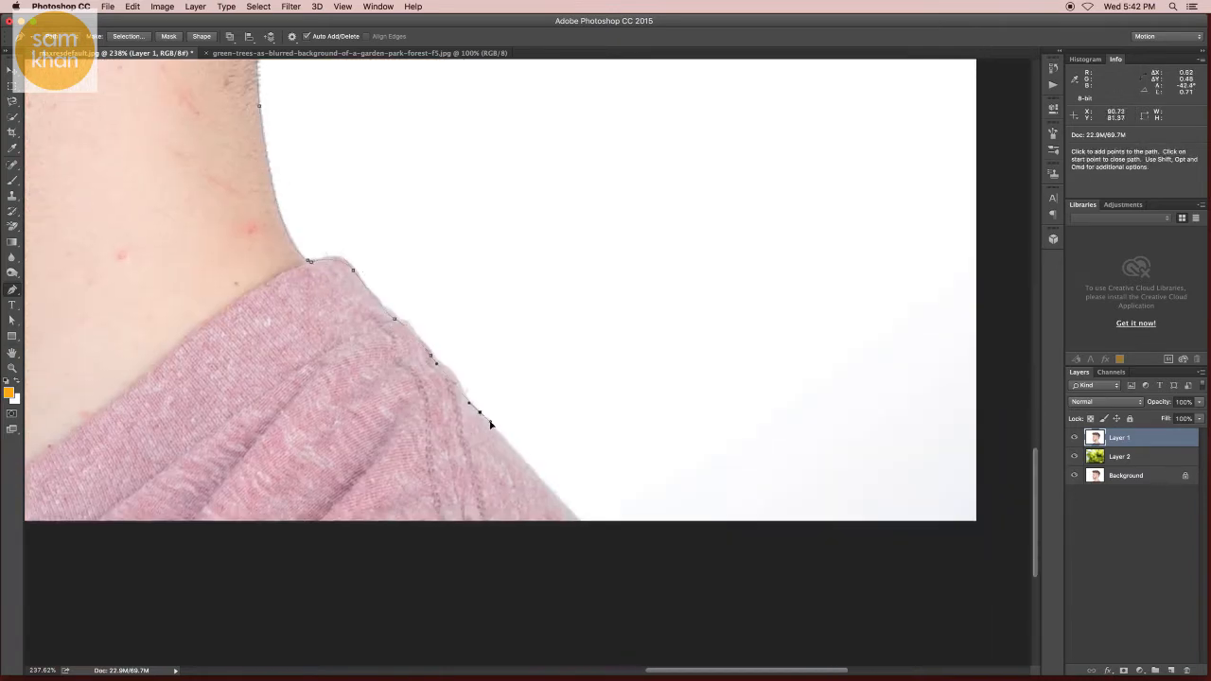
{"action": "left_click", "coordinate": [580, 529]}
{"action": "left_click_drag", "start_coordinate": [519, 529], "coordinate": [432, 513]}
Step: Convert the path to a selection and add a layer mask to Layer 1
{"action": "key", "text": "super+Return"}
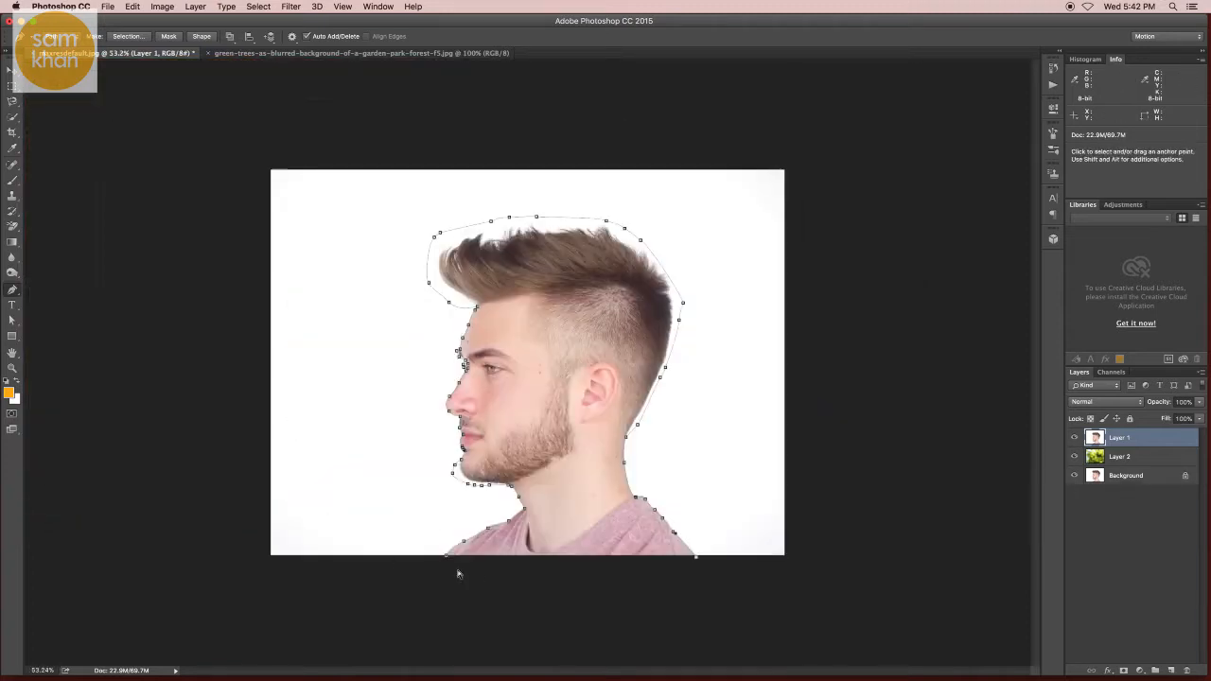
{"action": "left_click", "coordinate": [1123, 669]}
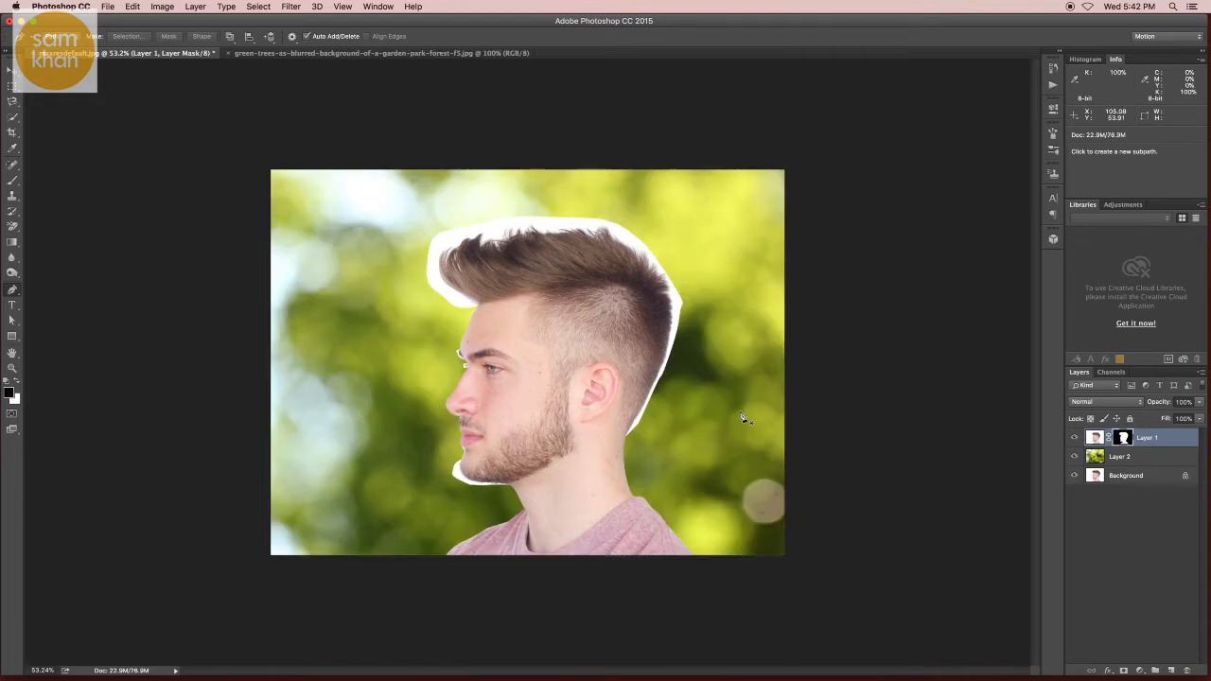
{"action": "key", "text": "v"}
{"action": "left_click", "coordinate": [632, 348], "text": "super"}
{"action": "left_click_drag", "start_coordinate": [632, 348], "coordinate": [647, 351]}
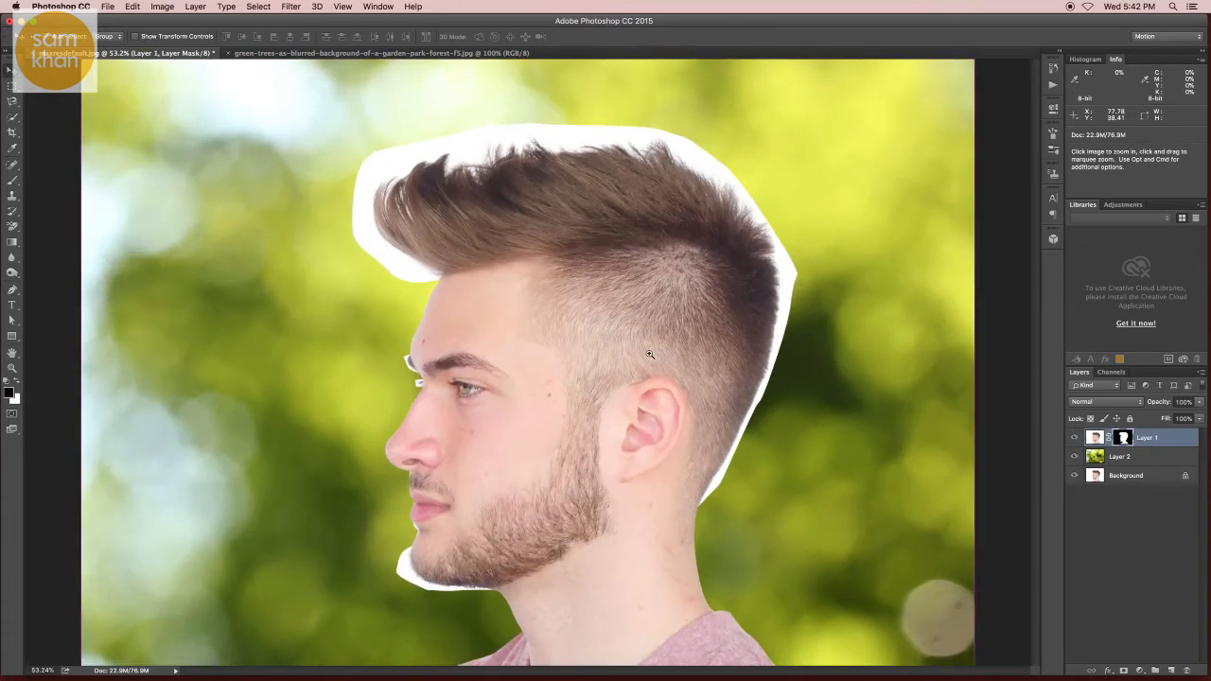
{"action": "key", "text": "super+0"}
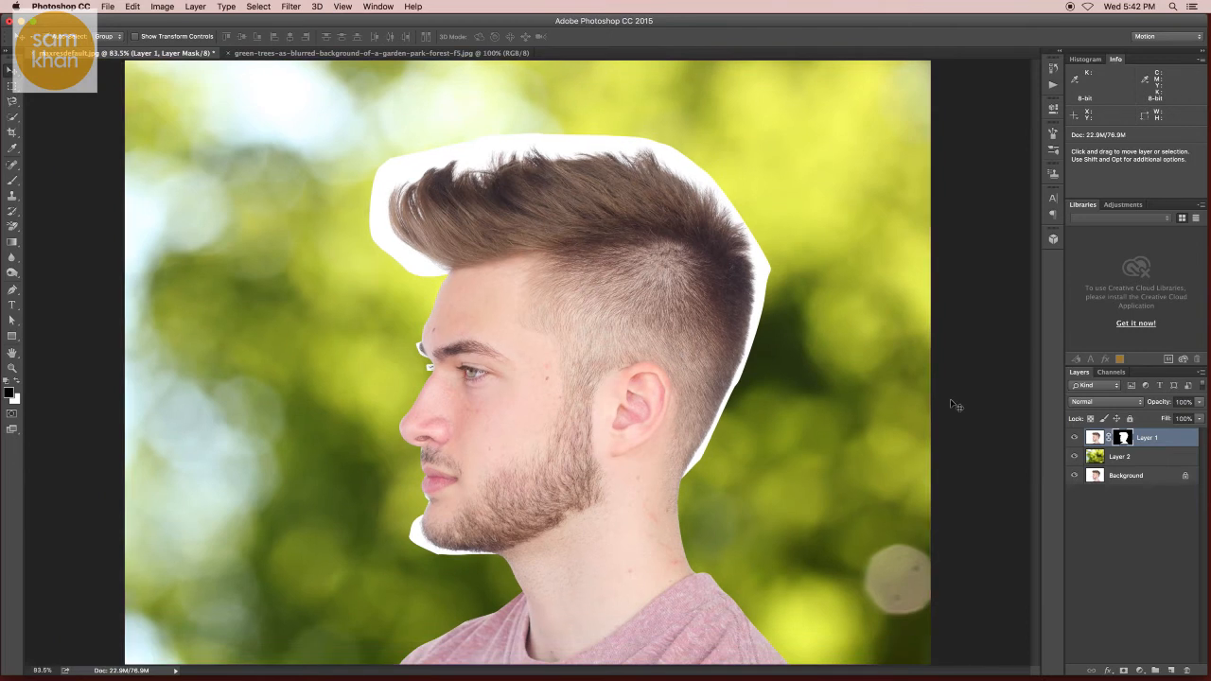
Step: Open the Refine Mask dialog for Layer 1's mask
{"action": "double_click", "coordinate": [1123, 438]}
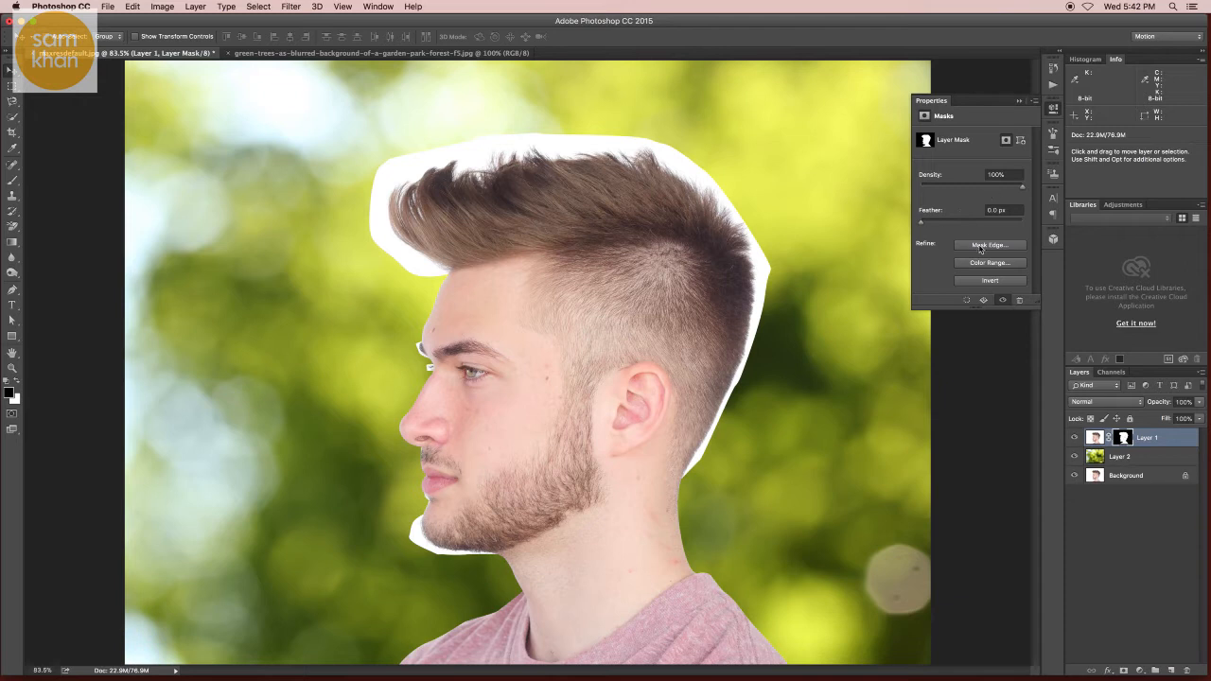
{"action": "left_click", "coordinate": [980, 248]}
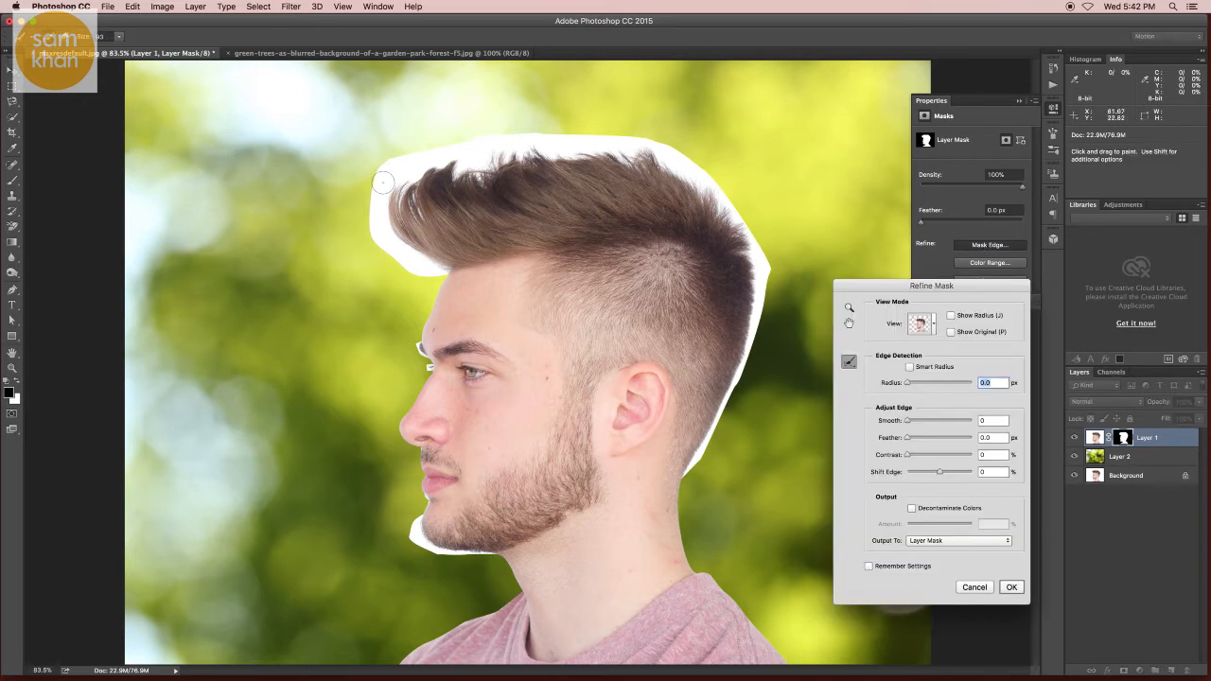
{"action": "key", "text": "super+space"}
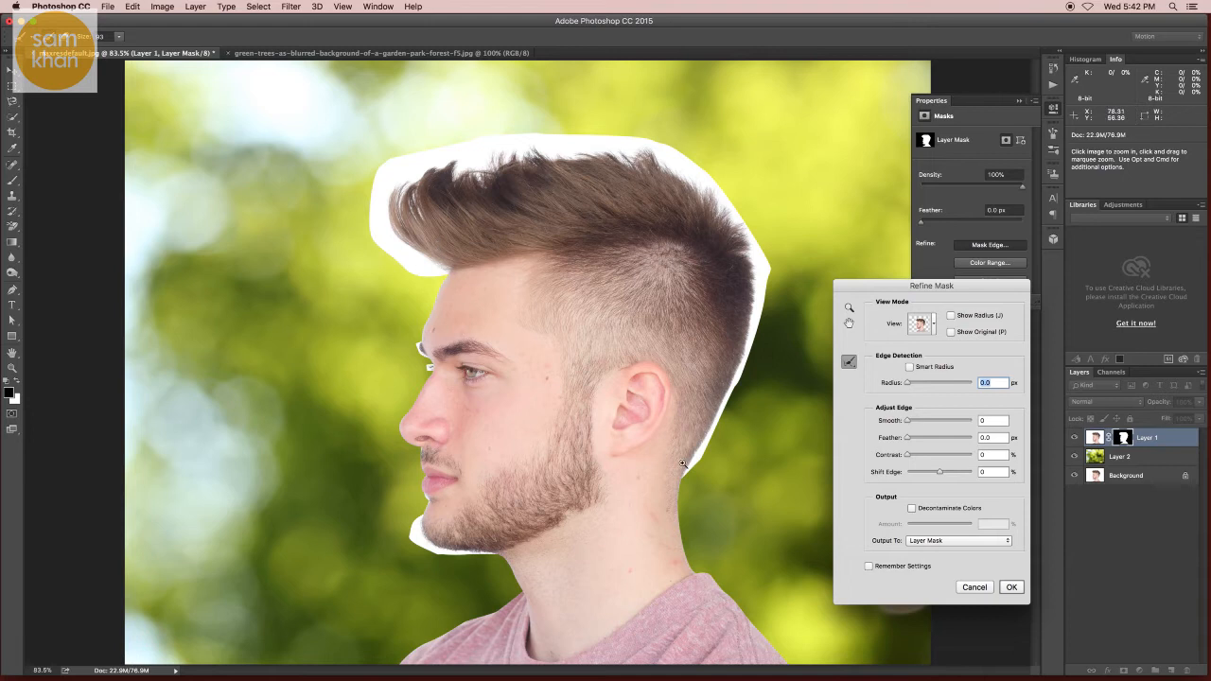
{"action": "left_click", "coordinate": [420, 256], "text": "super"}
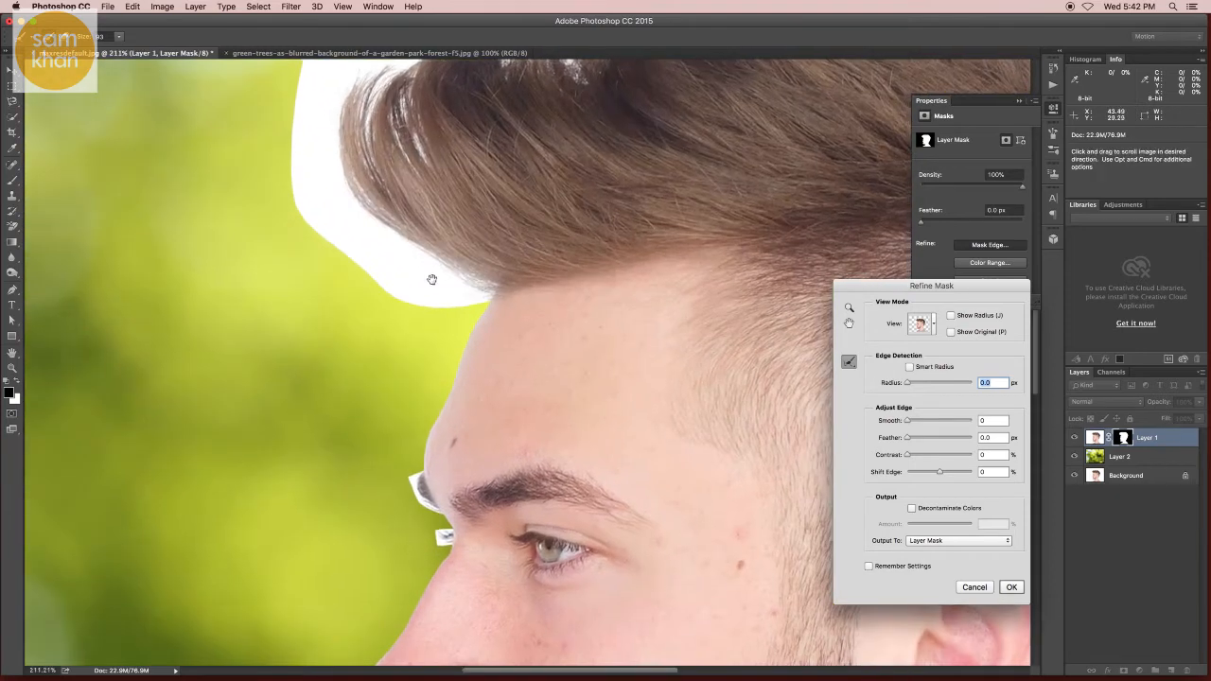
Step: Paint with the Refine Radius brush over the front fringe's edge to capture the fine hair strands
{"action": "left_click_drag", "start_coordinate": [433, 278], "coordinate": [400, 414]}
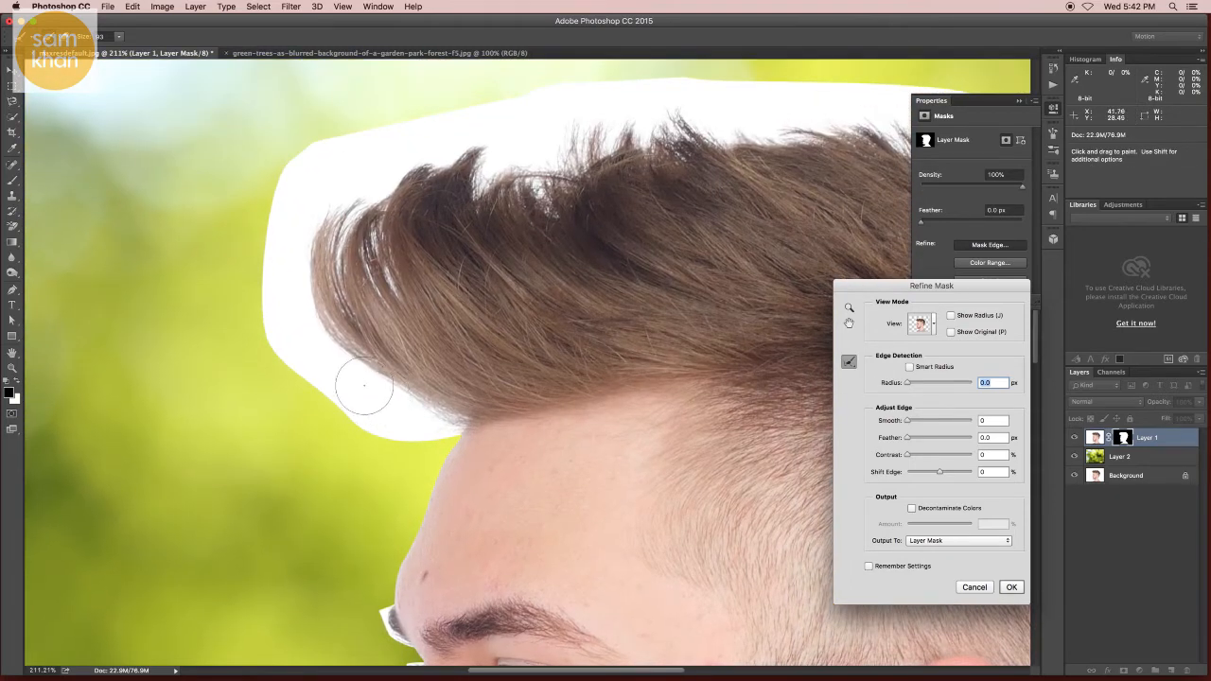
{"action": "mouse_move", "coordinate": [283, 312]}
{"action": "left_mouse_down"}
{"action": "mouse_move", "coordinate": [325, 387]}
{"action": "mouse_move", "coordinate": [408, 410]}
{"action": "mouse_move", "coordinate": [322, 333]}
{"action": "mouse_move", "coordinate": [273, 234]}
{"action": "mouse_move", "coordinate": [271, 291]}
{"action": "mouse_move", "coordinate": [334, 232]}
{"action": "mouse_move", "coordinate": [321, 174]}
{"action": "mouse_move", "coordinate": [282, 176]}
{"action": "mouse_move", "coordinate": [393, 134]}
{"action": "left_mouse_up"}
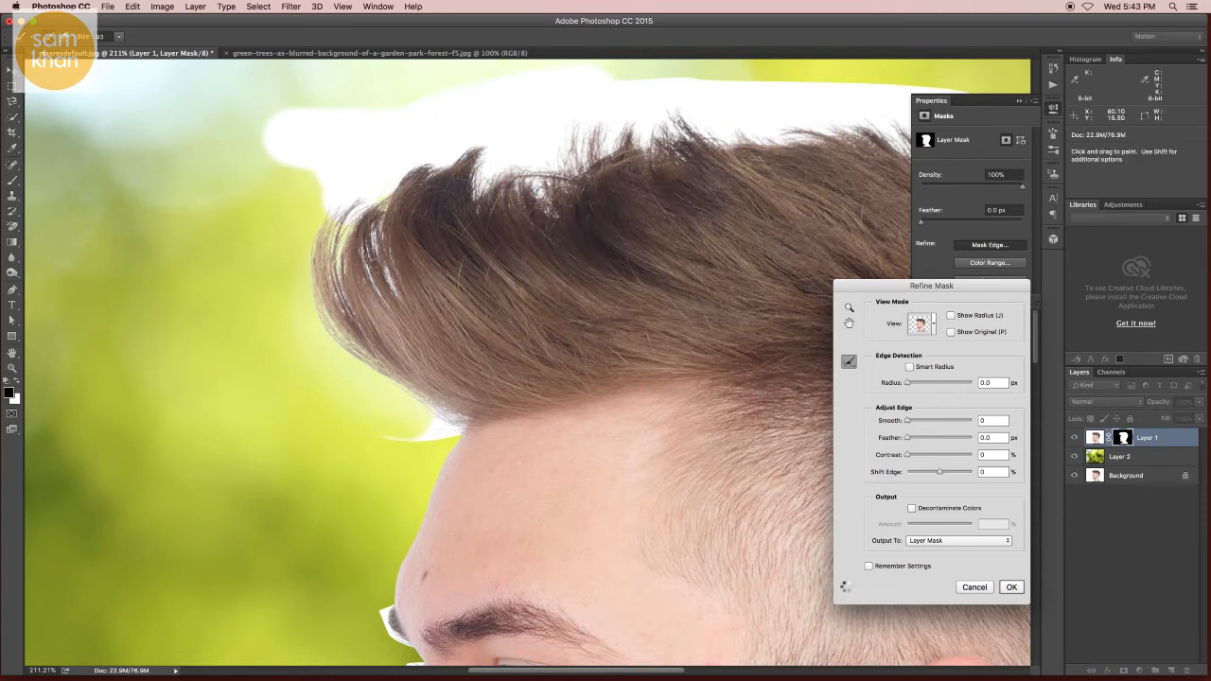
{"action": "left_click_drag", "start_coordinate": [705, 175], "coordinate": [411, 261]}
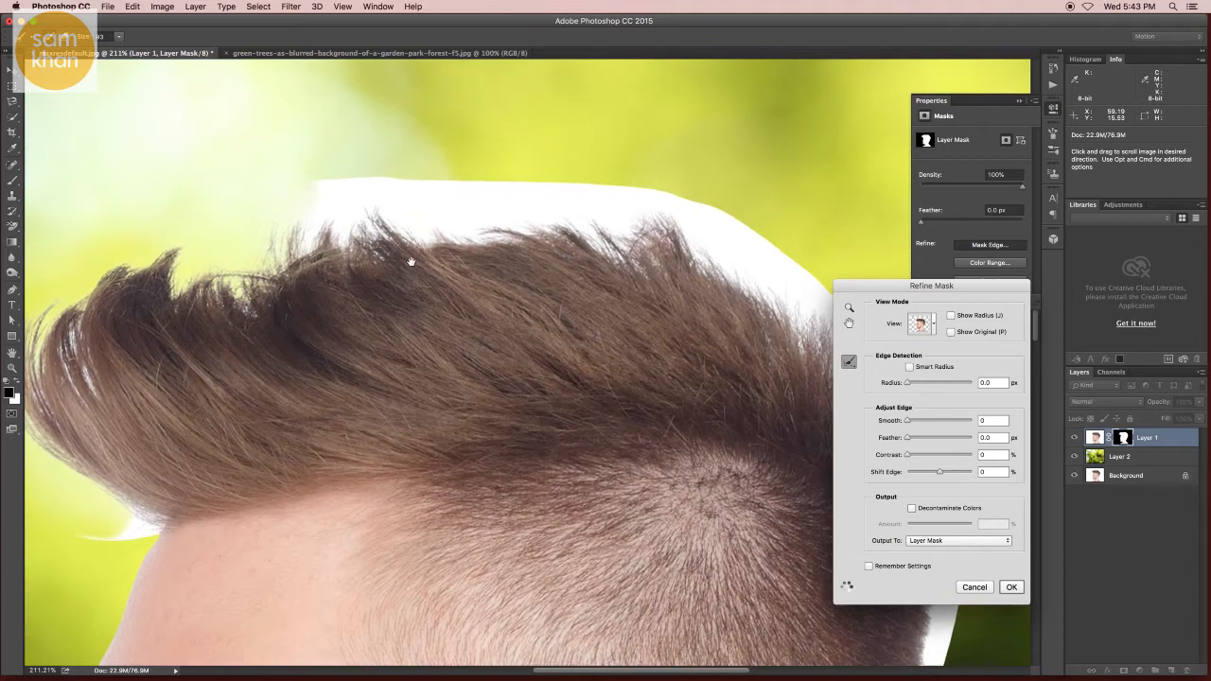
{"action": "mouse_move", "coordinate": [418, 174]}
{"action": "left_mouse_down"}
{"action": "mouse_move", "coordinate": [349, 192]}
{"action": "mouse_move", "coordinate": [454, 211]}
{"action": "left_mouse_up"}
{"action": "mouse_move", "coordinate": [687, 228]}
{"action": "left_mouse_down"}
{"action": "mouse_move", "coordinate": [712, 210]}
{"action": "mouse_move", "coordinate": [689, 248]}
{"action": "mouse_move", "coordinate": [583, 208]}
{"action": "mouse_move", "coordinate": [630, 232]}
{"action": "left_mouse_up"}
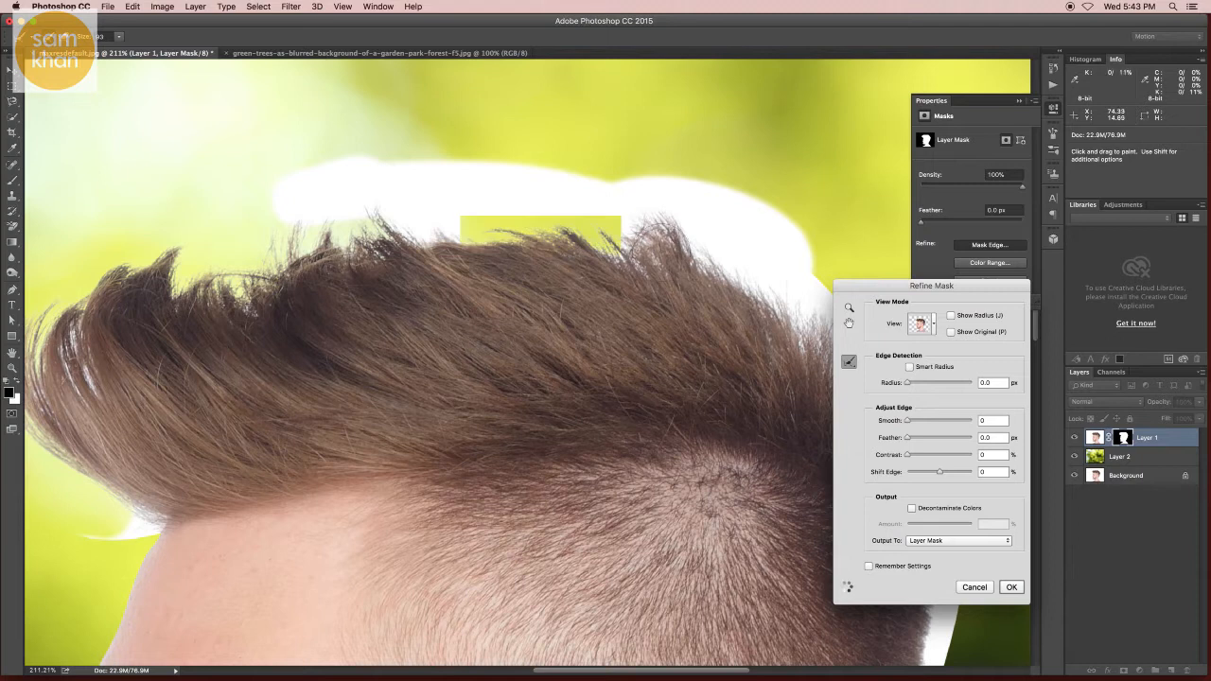
{"action": "left_click_drag", "start_coordinate": [750, 275], "coordinate": [383, 157]}
{"action": "mouse_move", "coordinate": [452, 177]}
{"action": "left_mouse_down"}
{"action": "mouse_move", "coordinate": [491, 229]}
{"action": "mouse_move", "coordinate": [417, 162]}
{"action": "mouse_move", "coordinate": [502, 247]}
{"action": "mouse_move", "coordinate": [602, 399]}
{"action": "mouse_move", "coordinate": [573, 443]}
{"action": "mouse_move", "coordinate": [575, 558]}
{"action": "left_mouse_up"}
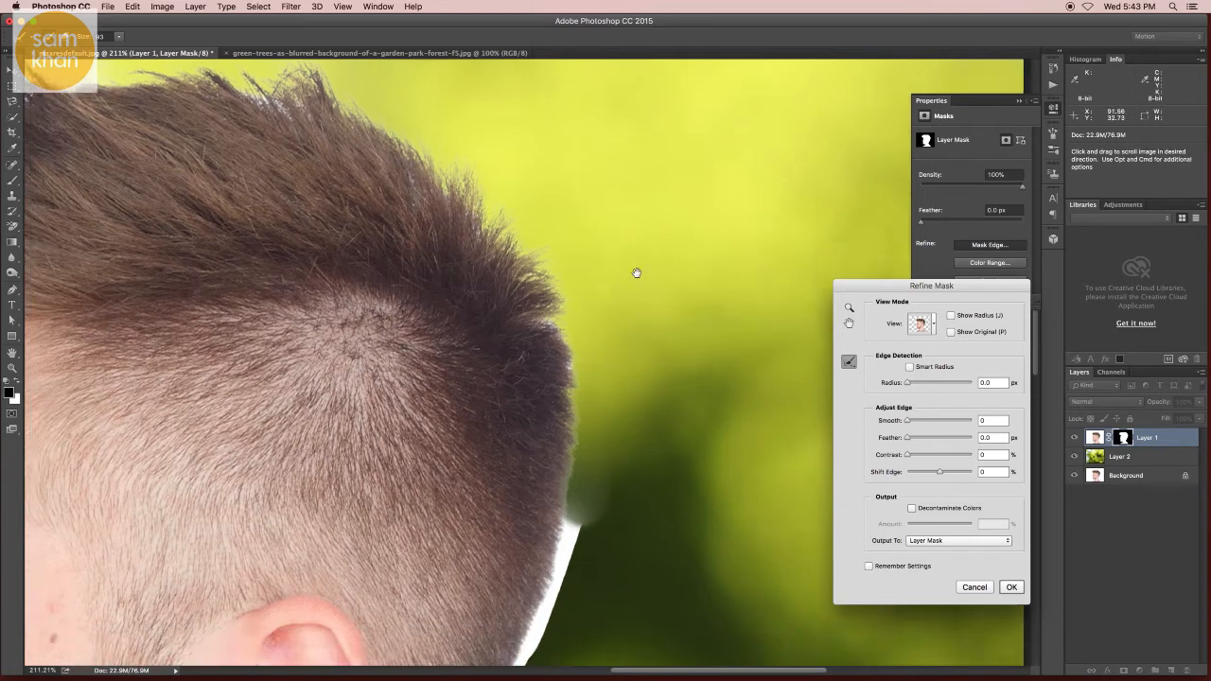
Step: Paint the refine radius along the edge at the back of the head
{"action": "scroll", "coordinate": [635, 270], "scroll_direction": "down", "scroll_amount": 8}
{"action": "mouse_move", "coordinate": [639, 244]}
{"action": "left_mouse_down"}
{"action": "mouse_move", "coordinate": [606, 364]}
{"action": "mouse_move", "coordinate": [472, 618]}
{"action": "left_mouse_up"}
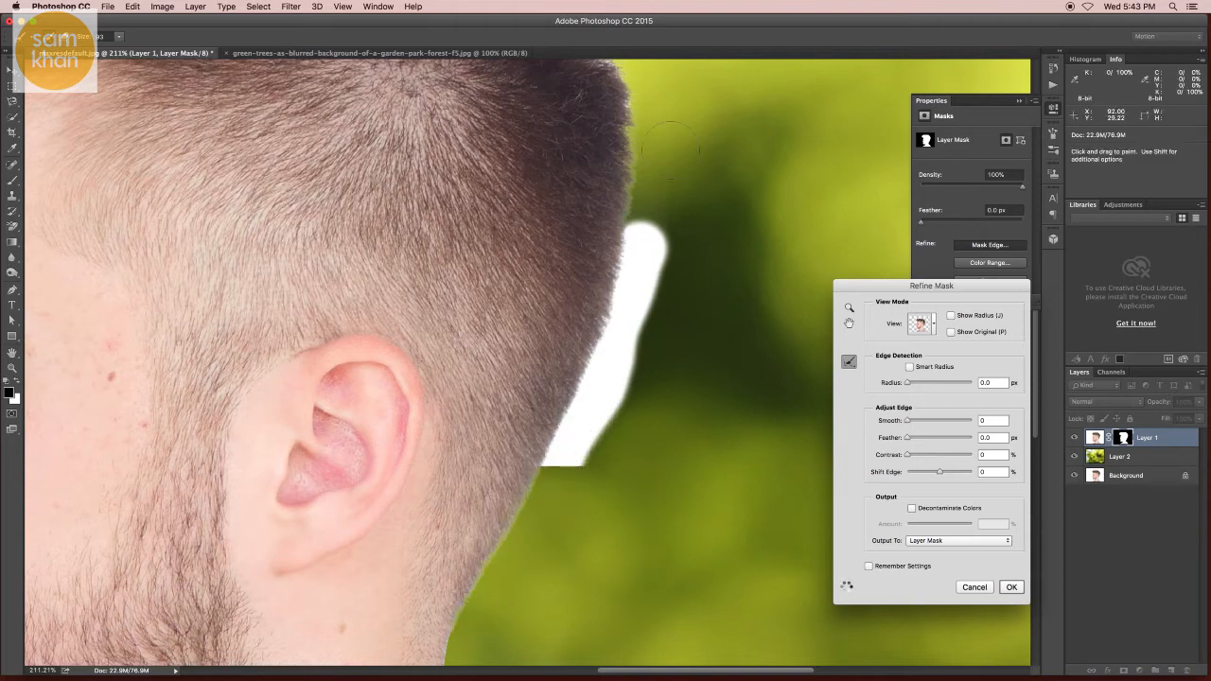
{"action": "mouse_move", "coordinate": [529, 237]}
{"action": "left_mouse_down"}
{"action": "mouse_move", "coordinate": [615, 354]}
{"action": "mouse_move", "coordinate": [753, 322]}
{"action": "mouse_move", "coordinate": [630, 333]}
{"action": "mouse_move", "coordinate": [699, 357]}
{"action": "left_mouse_up"}
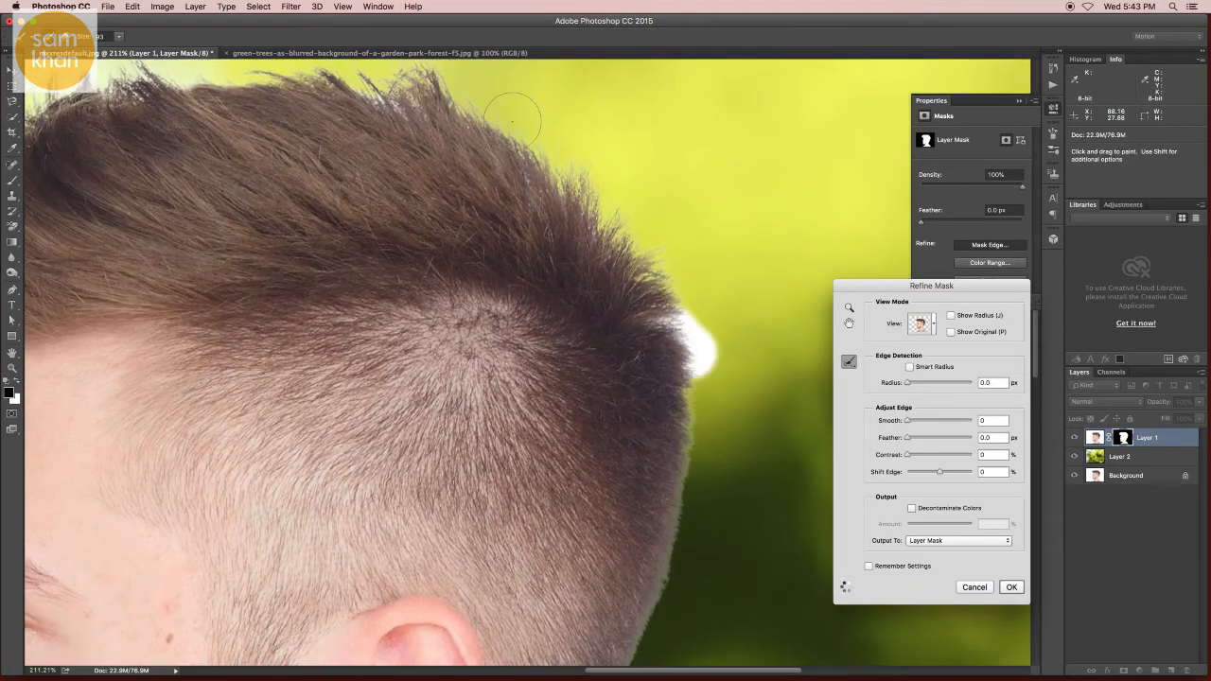
Step: Paint the refine radius across the top hair and the front hairline edge
{"action": "left_click_drag", "start_coordinate": [352, 74], "coordinate": [398, 87]}
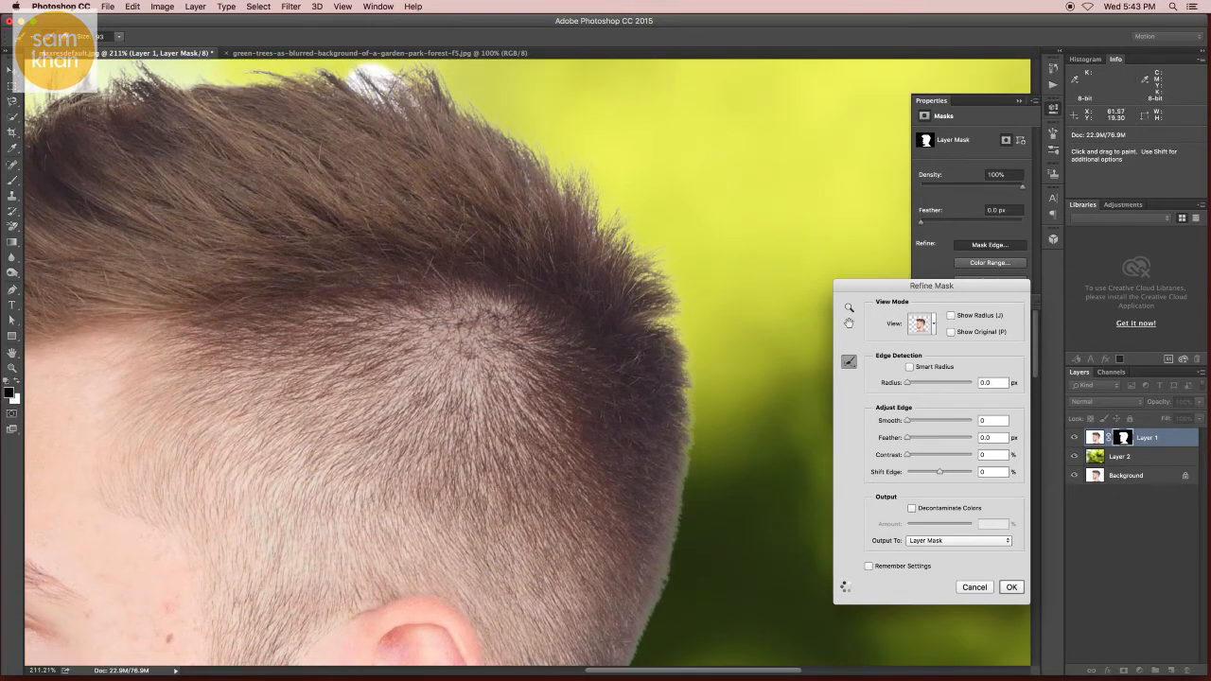
{"action": "left_click_drag", "start_coordinate": [252, 189], "coordinate": [617, 240]}
{"action": "left_click_drag", "start_coordinate": [273, 248], "coordinate": [290, 311]}
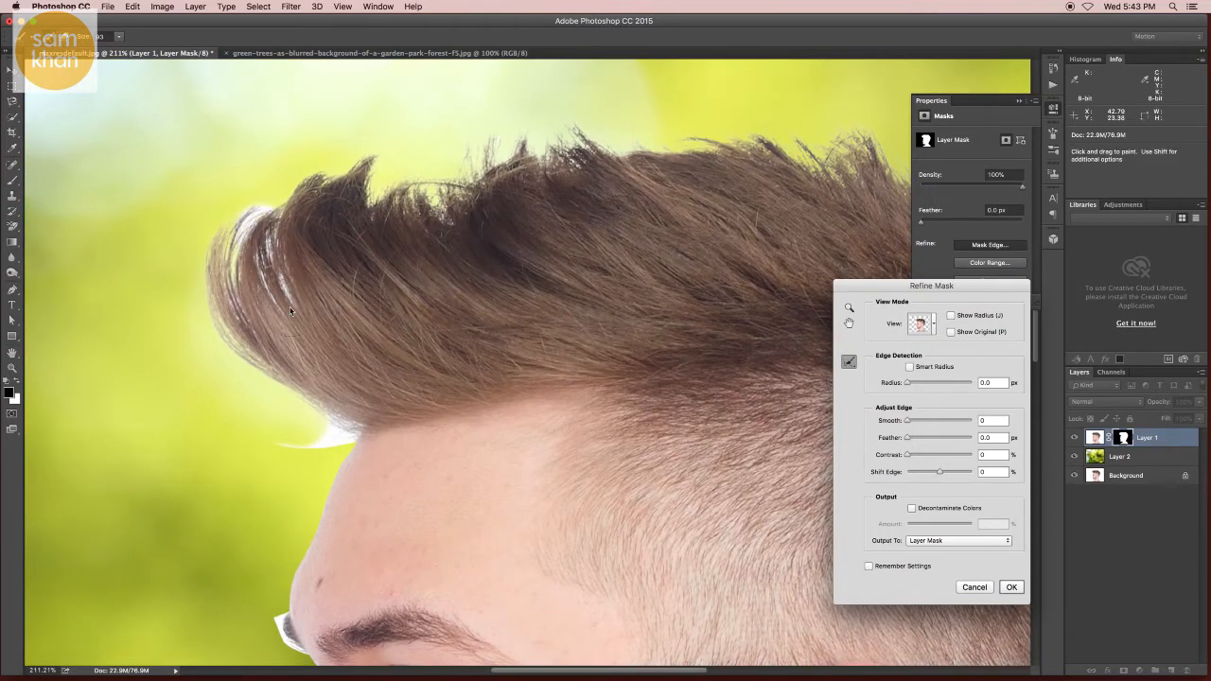
{"action": "mouse_move", "coordinate": [297, 420]}
{"action": "left_mouse_down"}
{"action": "mouse_move", "coordinate": [284, 431]}
{"action": "mouse_move", "coordinate": [331, 428]}
{"action": "mouse_move", "coordinate": [269, 403]}
{"action": "left_mouse_up"}
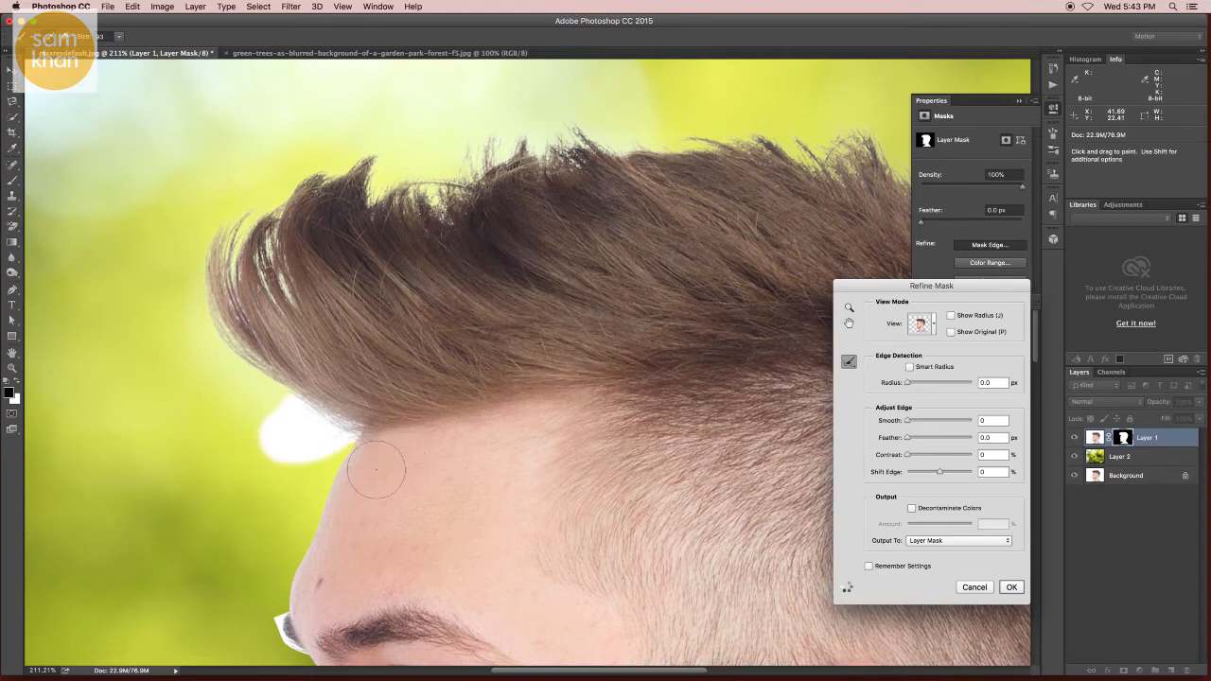
{"action": "left_click_drag", "start_coordinate": [357, 446], "coordinate": [388, 189]}
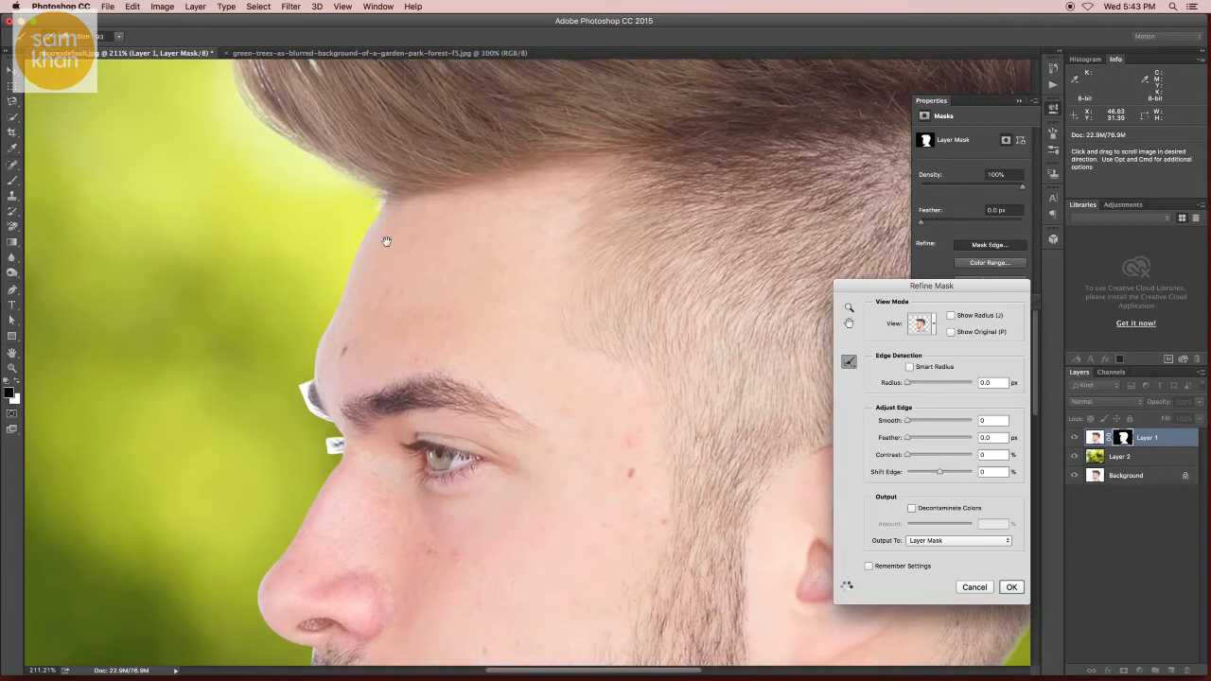
Step: Paint the refine radius over the leftover white edge beside the eyebrow
{"action": "scroll", "coordinate": [300, 418], "scroll_direction": "up", "scroll_amount": 5}
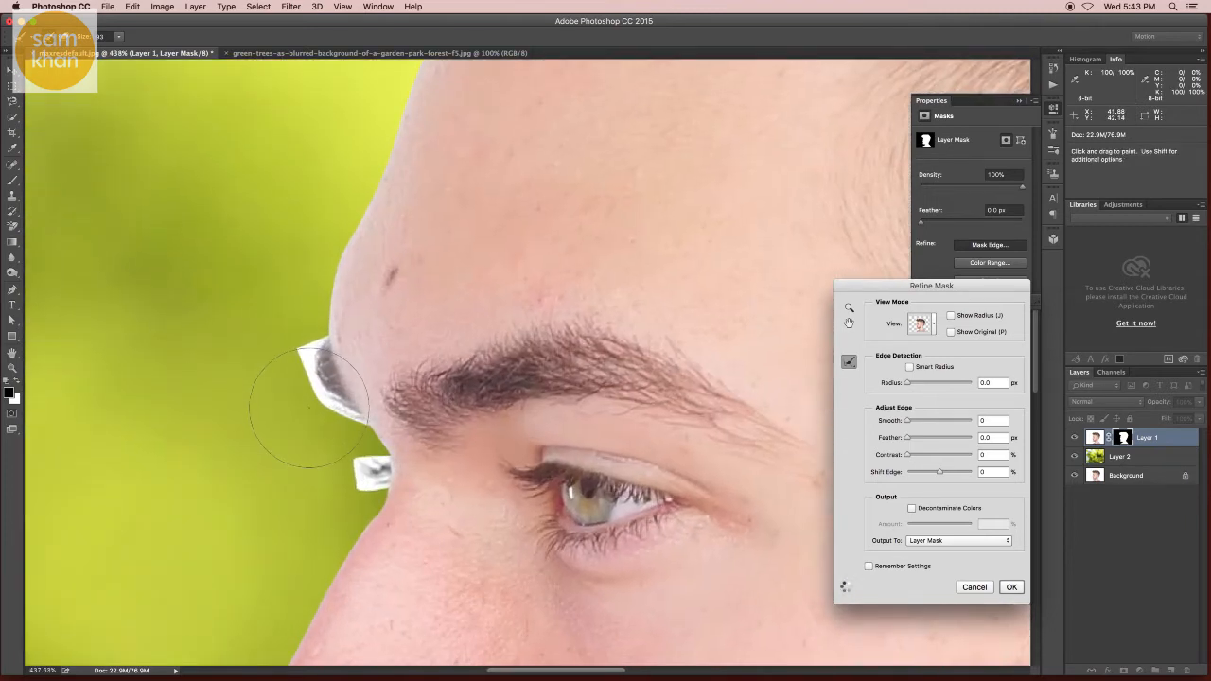
{"action": "left_click_drag", "start_coordinate": [302, 409], "coordinate": [224, 416]}
{"action": "mouse_move", "coordinate": [305, 350]}
{"action": "left_mouse_down"}
{"action": "mouse_move", "coordinate": [318, 353]}
{"action": "mouse_move", "coordinate": [355, 463]}
{"action": "mouse_move", "coordinate": [378, 469]}
{"action": "mouse_move", "coordinate": [355, 482]}
{"action": "left_mouse_up"}
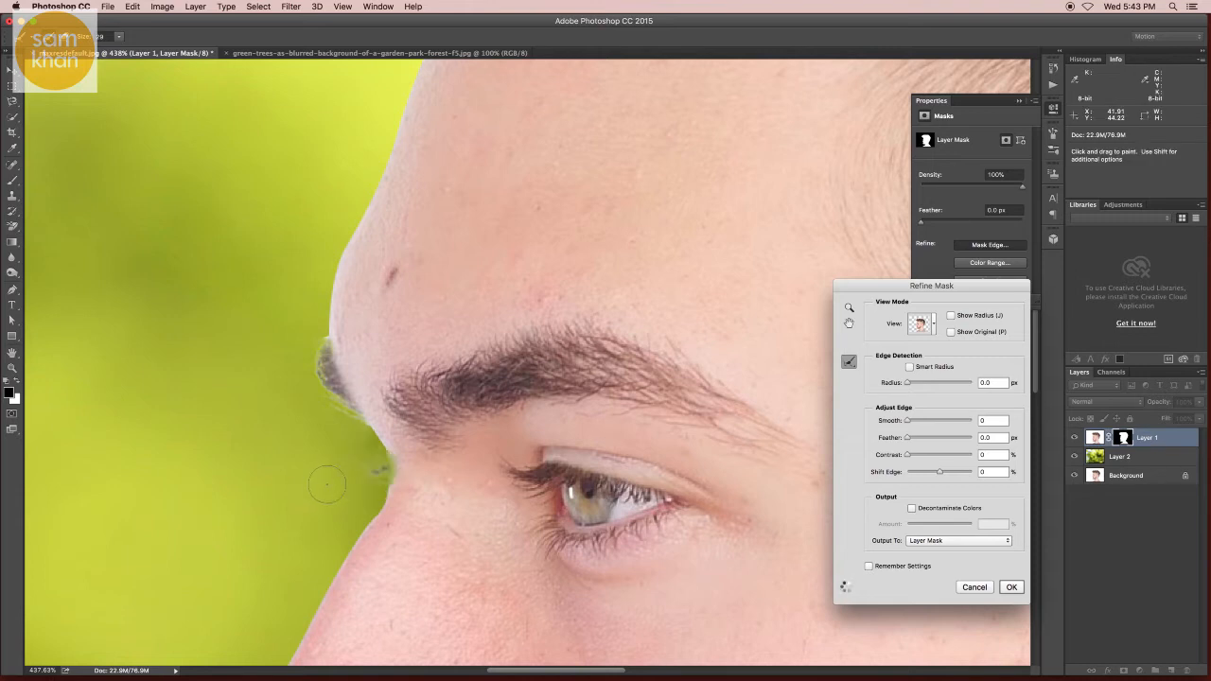
{"action": "left_click_drag", "start_coordinate": [369, 516], "coordinate": [398, 280]}
Step: Paint the refine radius along the lip, chin and beard edges, then apply the Refine Mask settings
{"action": "scroll", "coordinate": [398, 283], "scroll_direction": "down", "scroll_amount": 10}
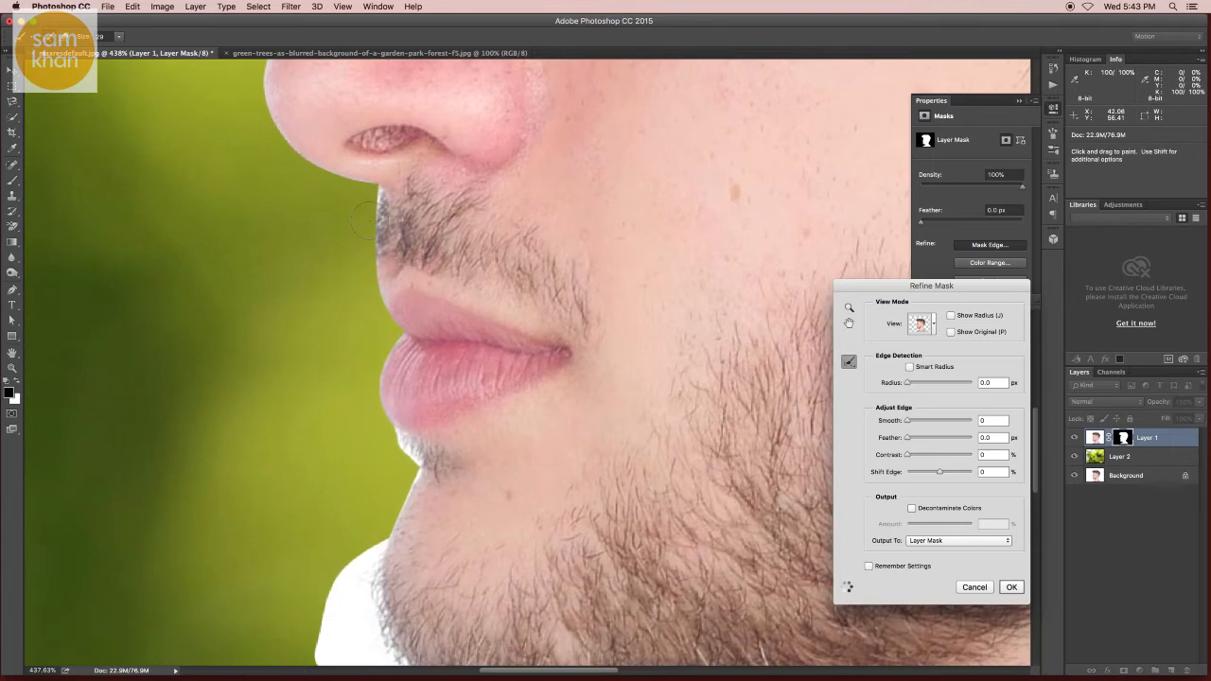
{"action": "left_click_drag", "start_coordinate": [370, 202], "coordinate": [370, 217]}
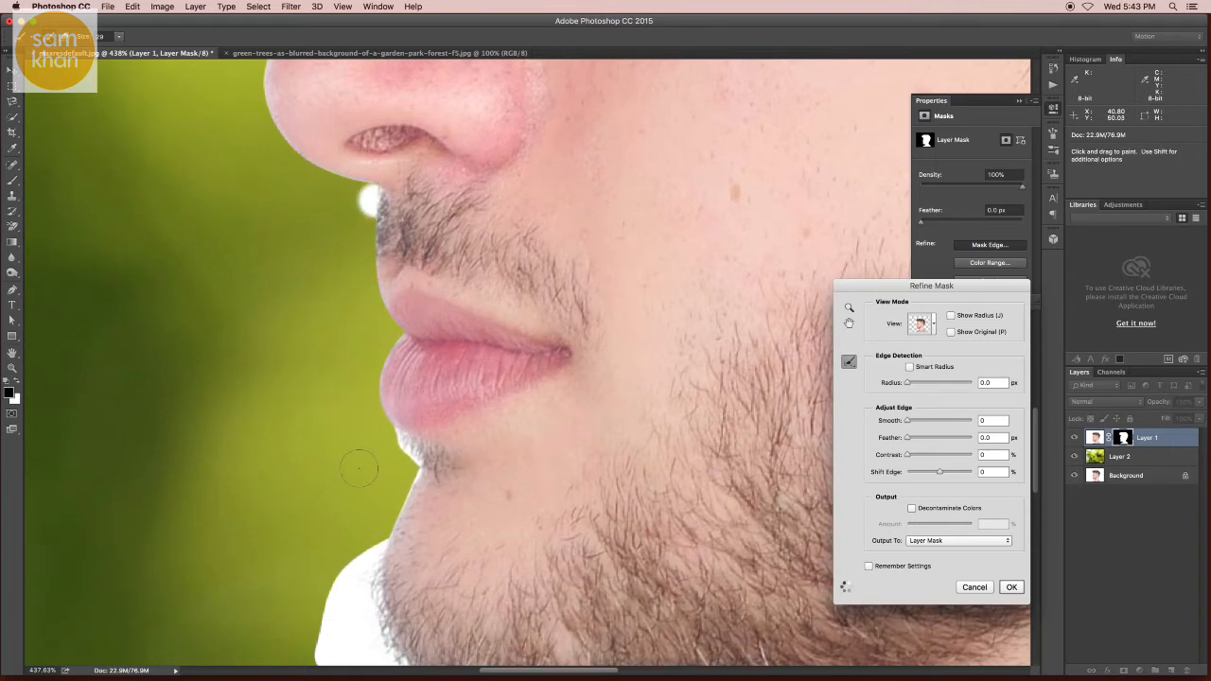
{"action": "scroll", "coordinate": [369, 476], "scroll_direction": "down", "scroll_amount": 5}
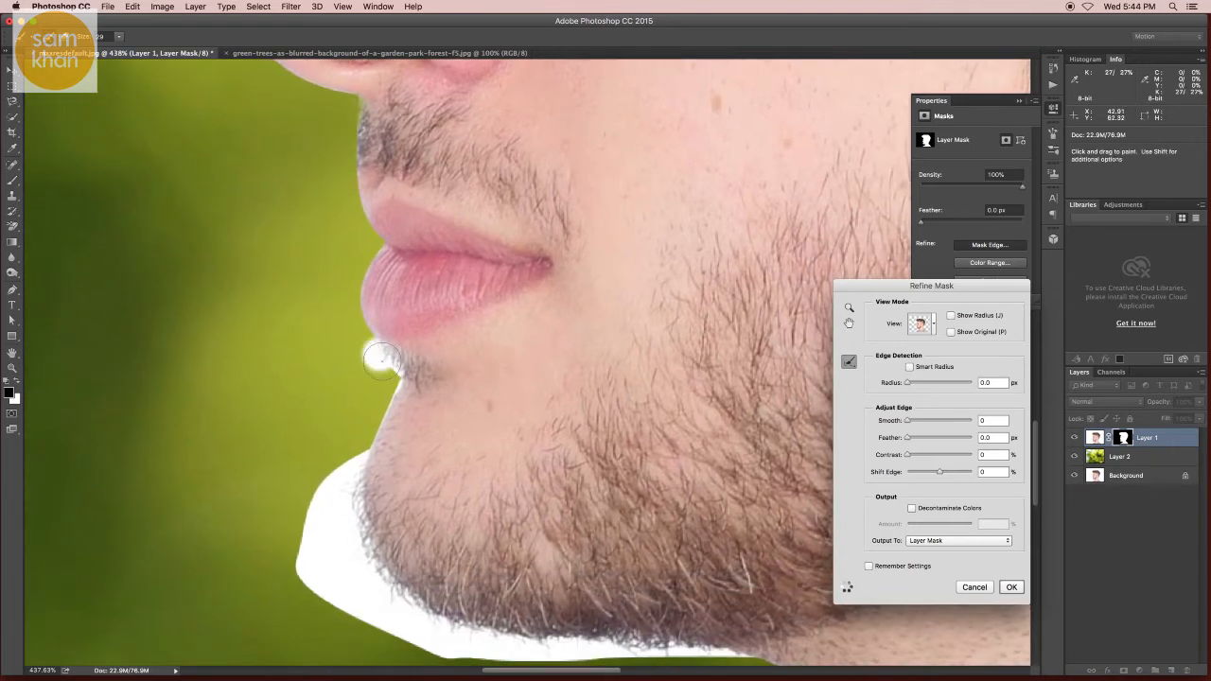
{"action": "left_click", "coordinate": [381, 359]}
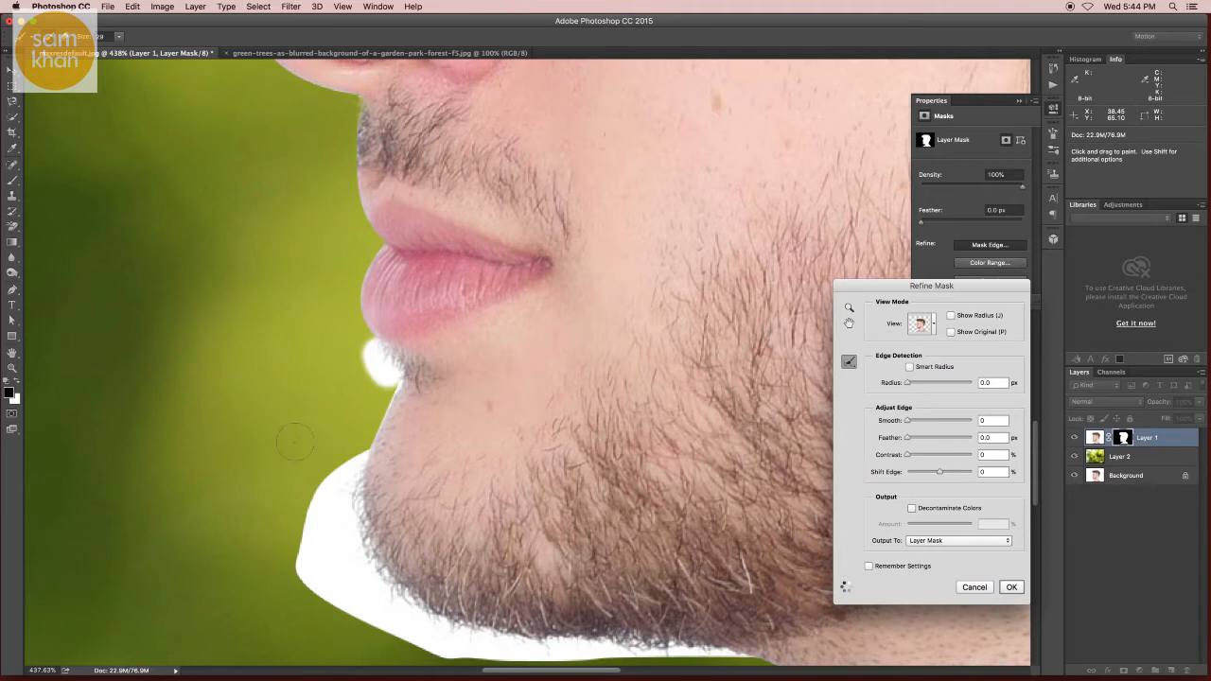
{"action": "scroll", "coordinate": [294, 441], "scroll_direction": "down", "scroll_amount": 8}
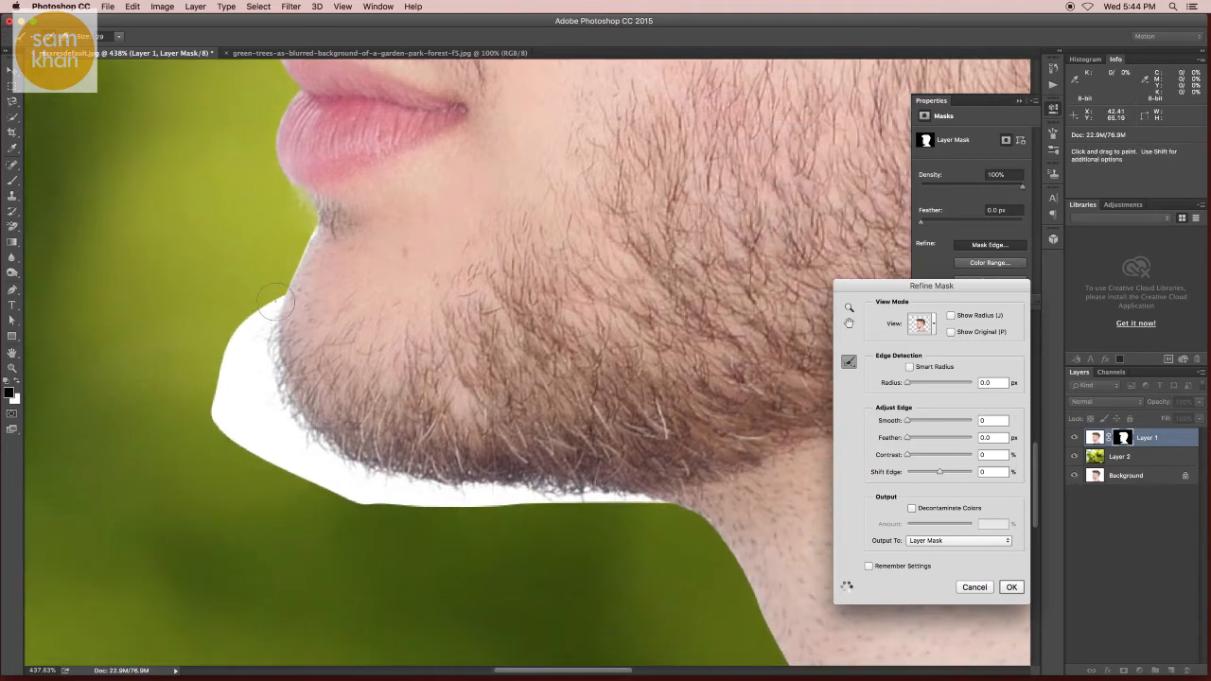
{"action": "mouse_move", "coordinate": [277, 301]}
{"action": "left_mouse_down"}
{"action": "mouse_move", "coordinate": [233, 348]}
{"action": "mouse_move", "coordinate": [217, 415]}
{"action": "mouse_move", "coordinate": [254, 409]}
{"action": "left_mouse_up"}
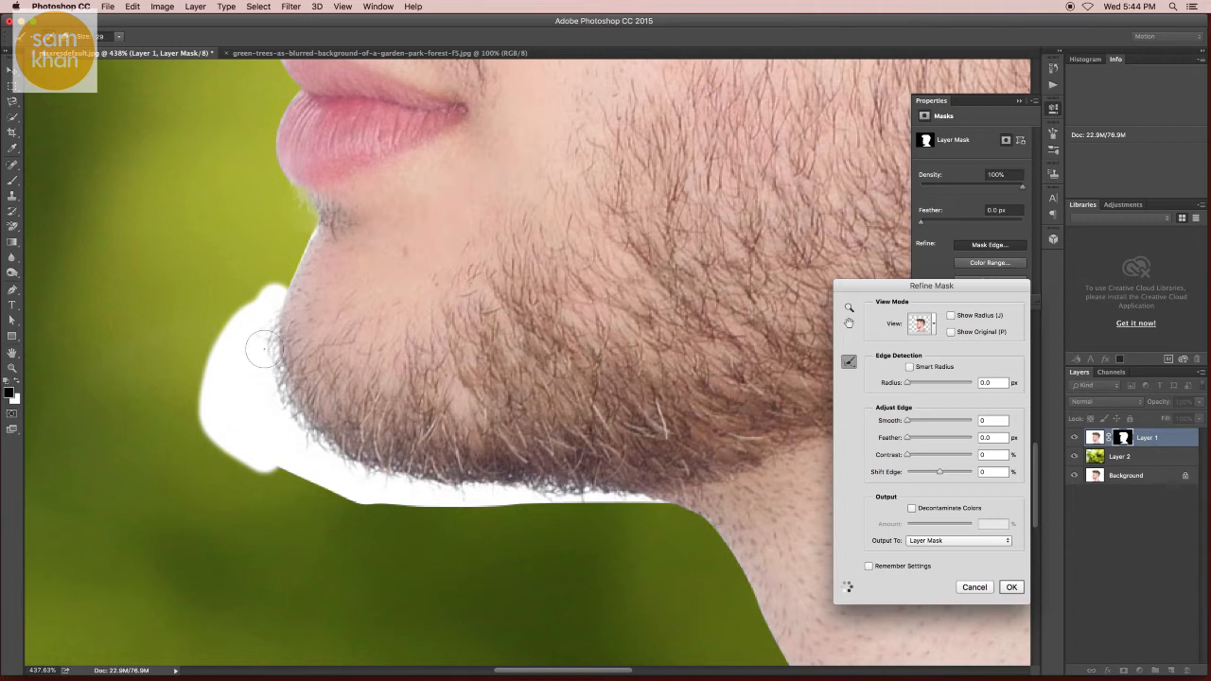
{"action": "mouse_move", "coordinate": [364, 473]}
{"action": "left_mouse_down"}
{"action": "mouse_move", "coordinate": [271, 453]}
{"action": "mouse_move", "coordinate": [332, 487]}
{"action": "mouse_move", "coordinate": [553, 502]}
{"action": "mouse_move", "coordinate": [436, 510]}
{"action": "mouse_move", "coordinate": [645, 508]}
{"action": "mouse_move", "coordinate": [588, 503]}
{"action": "left_mouse_up"}
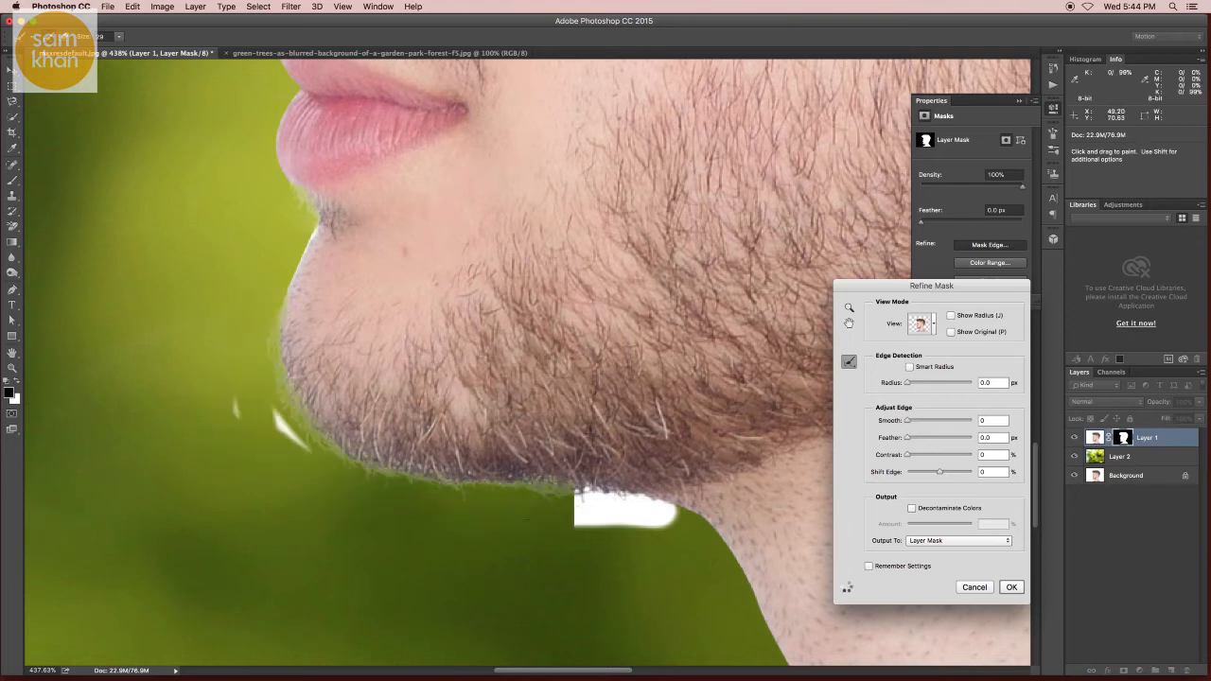
{"action": "mouse_move", "coordinate": [248, 387]}
{"action": "left_mouse_down"}
{"action": "mouse_move", "coordinate": [297, 454]}
{"action": "mouse_move", "coordinate": [227, 393]}
{"action": "left_mouse_up"}
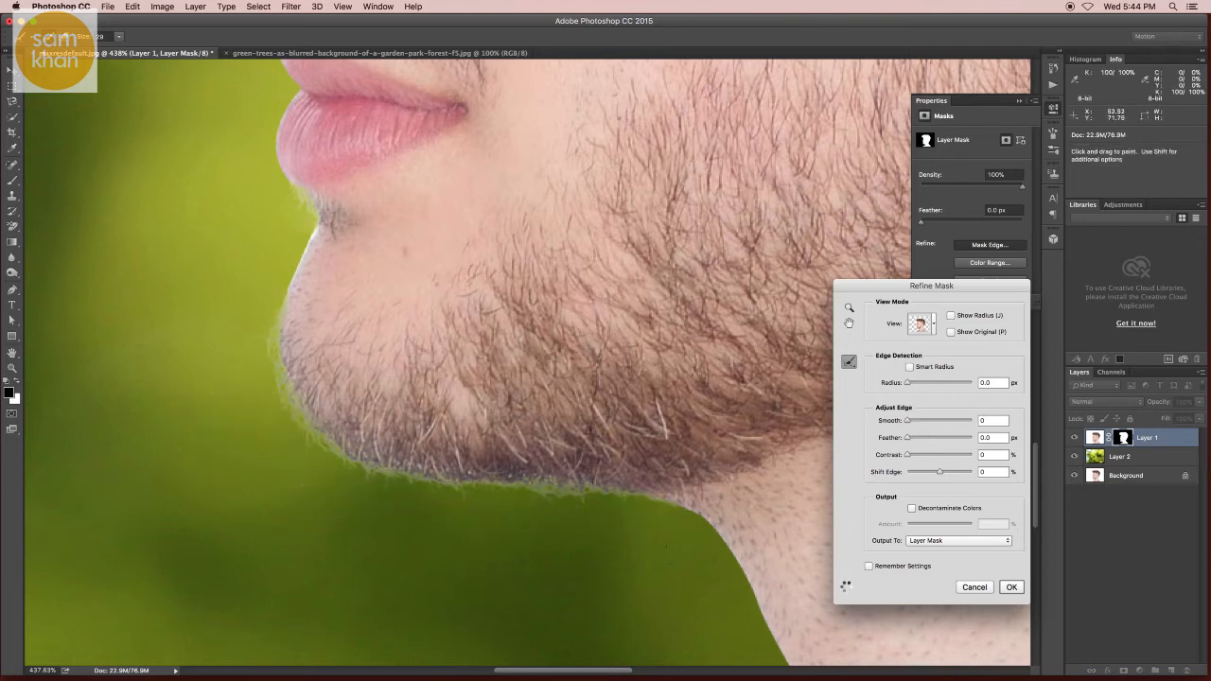
{"action": "left_click", "coordinate": [1011, 587]}
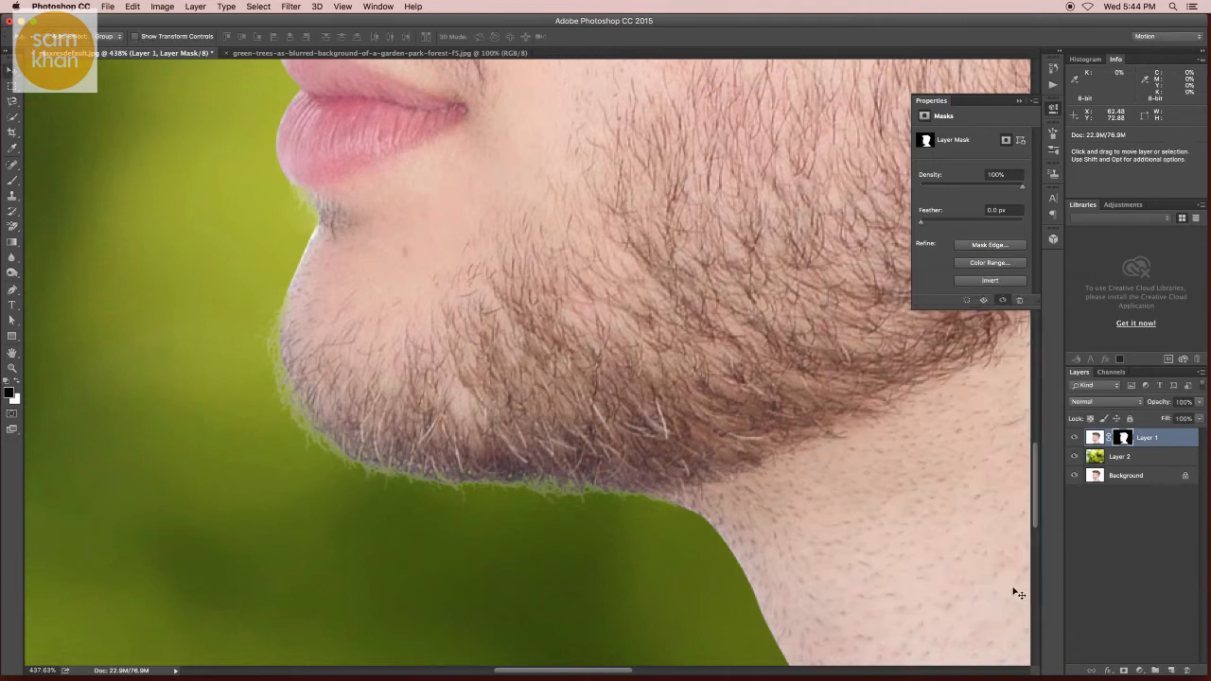
Step: Examine the masked portrait's edges against the new green background
{"action": "left_click", "coordinate": [573, 350], "text": "ctrl+alt"}
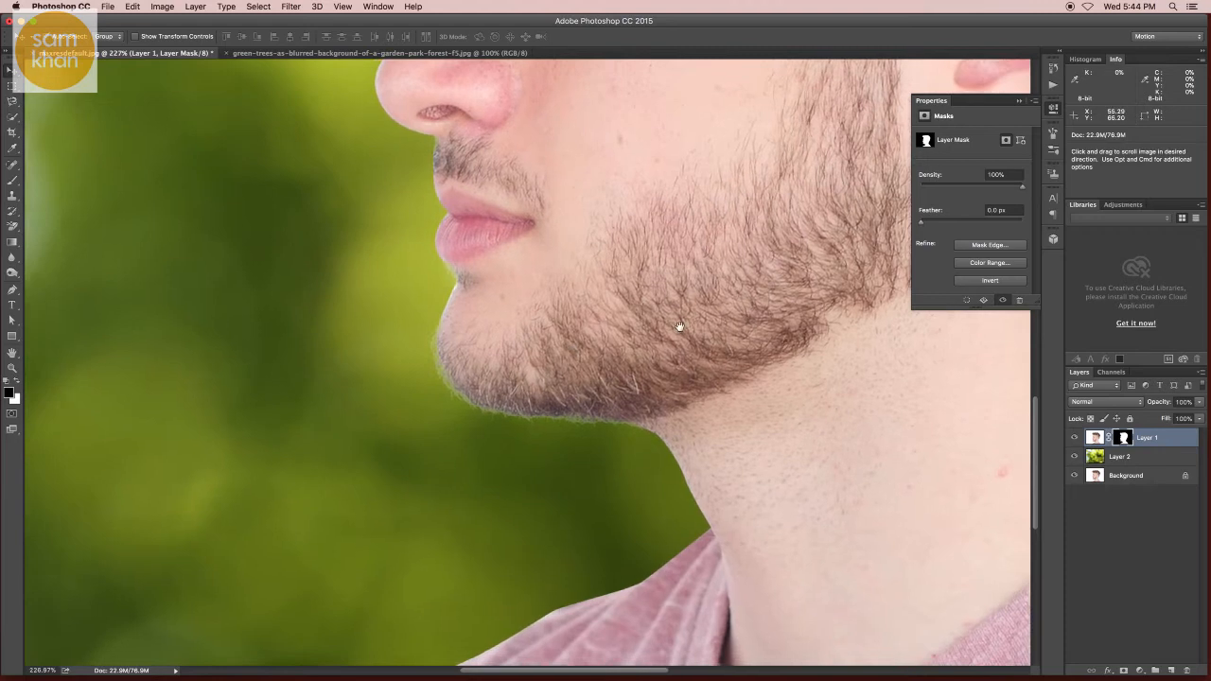
{"action": "left_click_drag", "start_coordinate": [678, 330], "coordinate": [540, 533]}
{"action": "left_click", "coordinate": [620, 288], "text": "alt"}
{"action": "left_click_drag", "start_coordinate": [618, 287], "coordinate": [551, 413]}
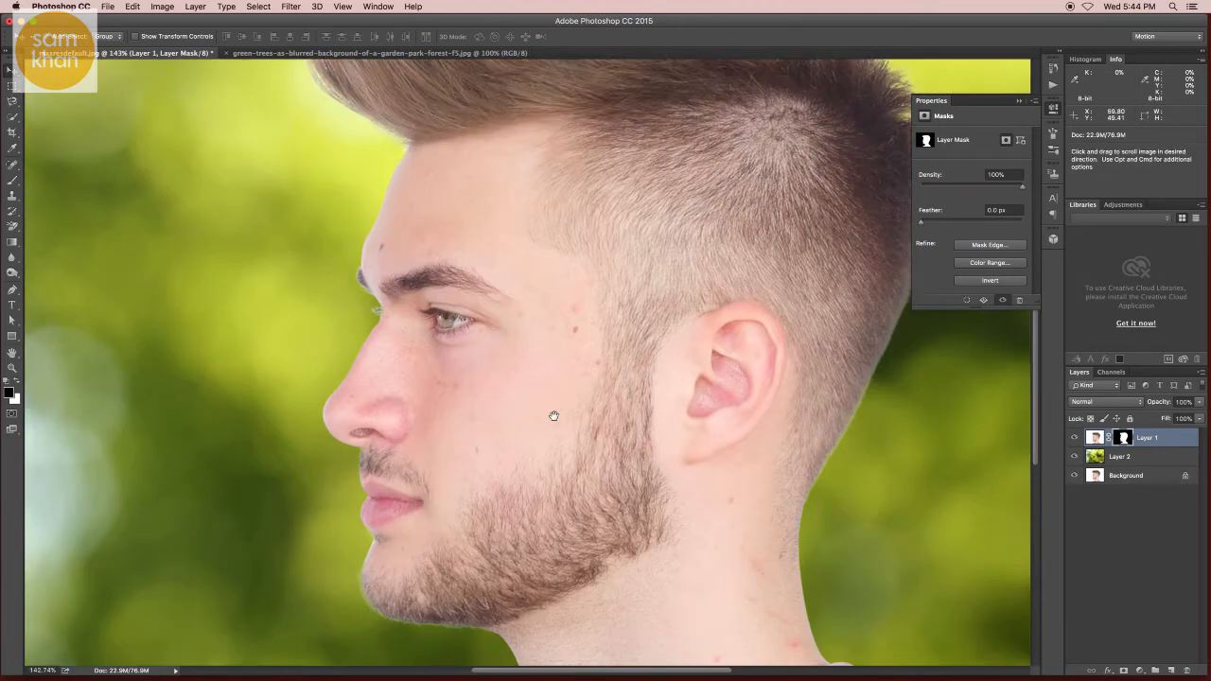
{"action": "left_click_drag", "start_coordinate": [592, 278], "coordinate": [589, 424]}
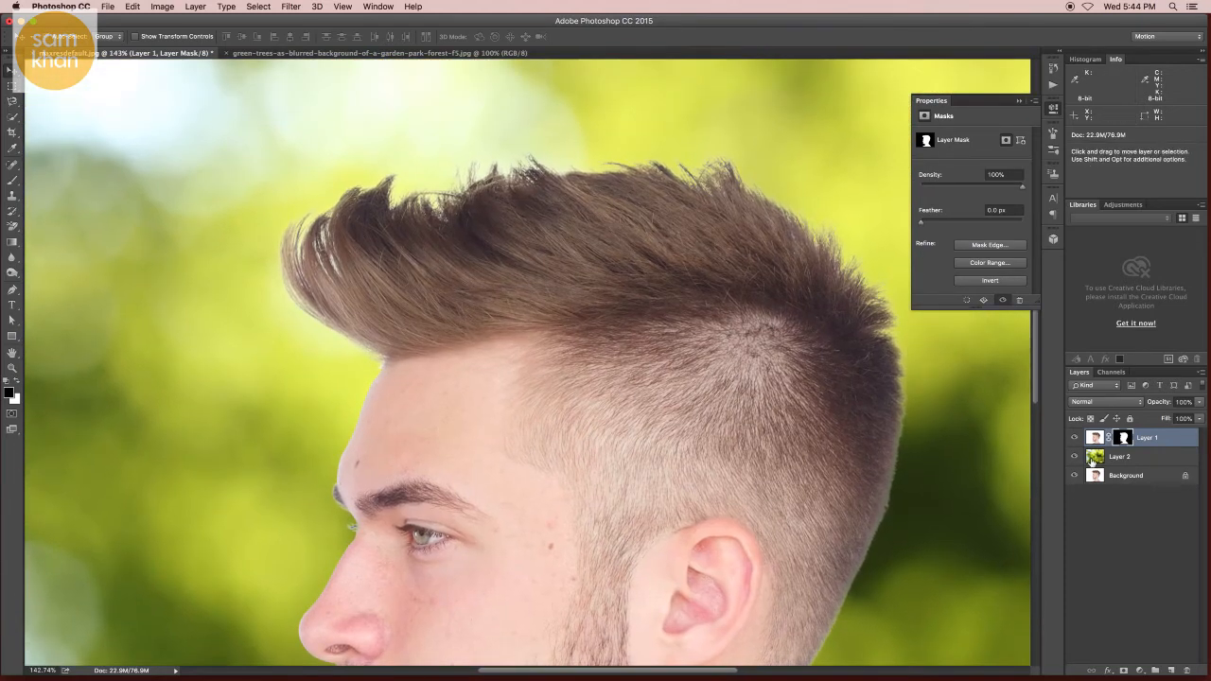
{"action": "key", "text": "ctrl+minus"}
{"action": "key", "text": "ctrl+minus"}
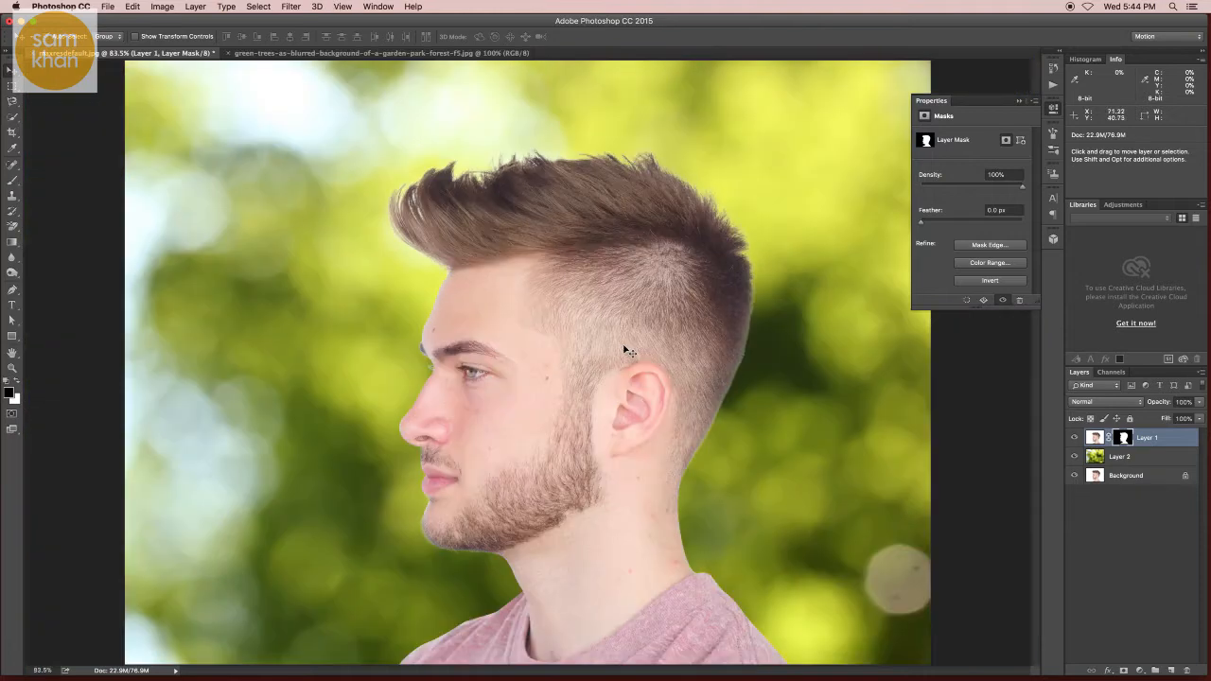
{"action": "left_click", "coordinate": [1052, 111]}
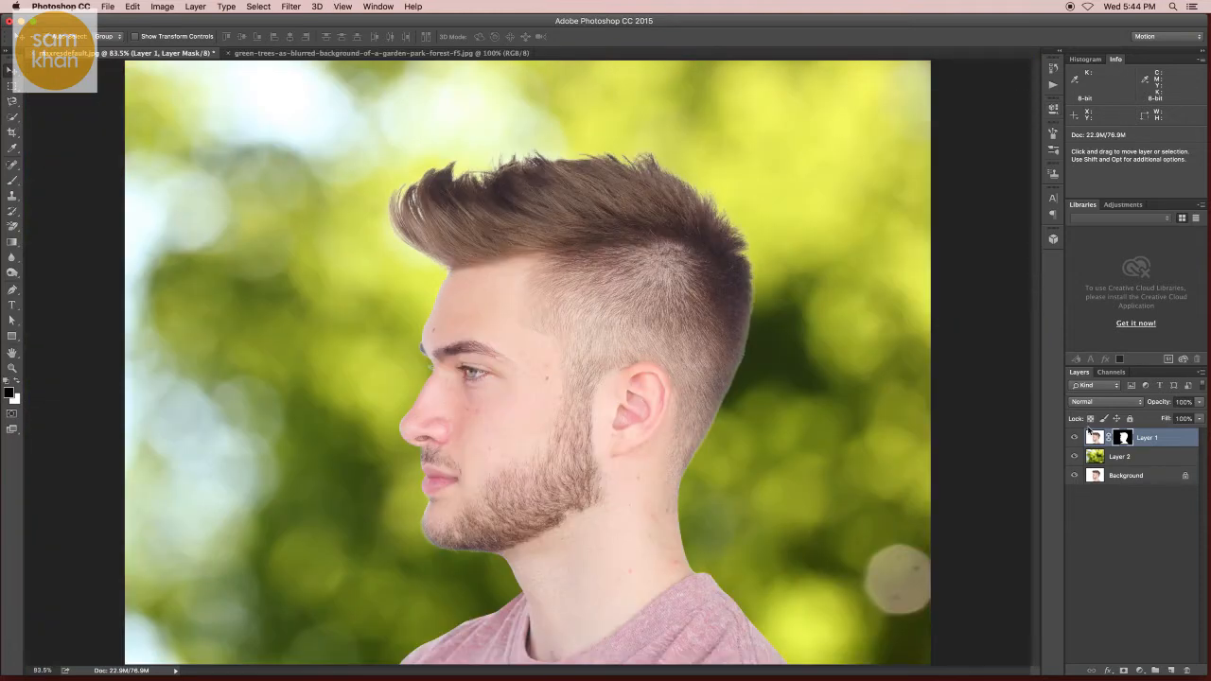
Step: Select Layer 1's image and pick the Burn tool with Shadows range and 20% exposure
{"action": "key", "text": "z"}
{"action": "left_click_drag", "start_coordinate": [477, 210], "coordinate": [470, 340]}
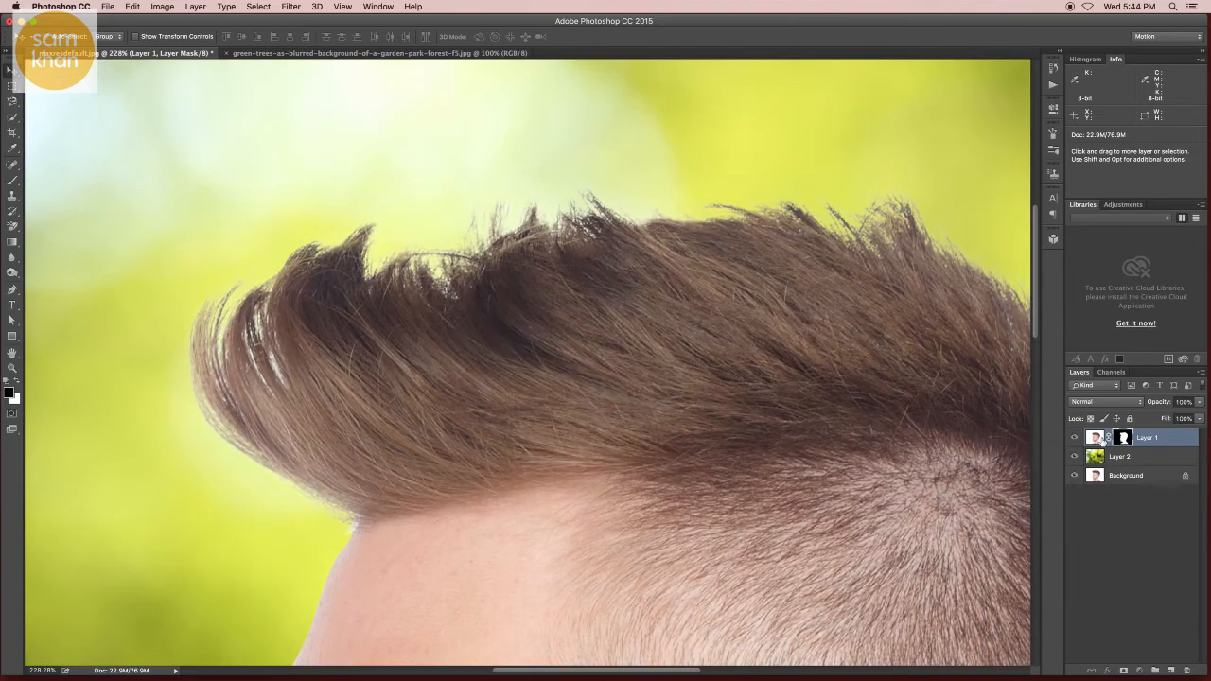
{"action": "left_click", "coordinate": [1096, 438]}
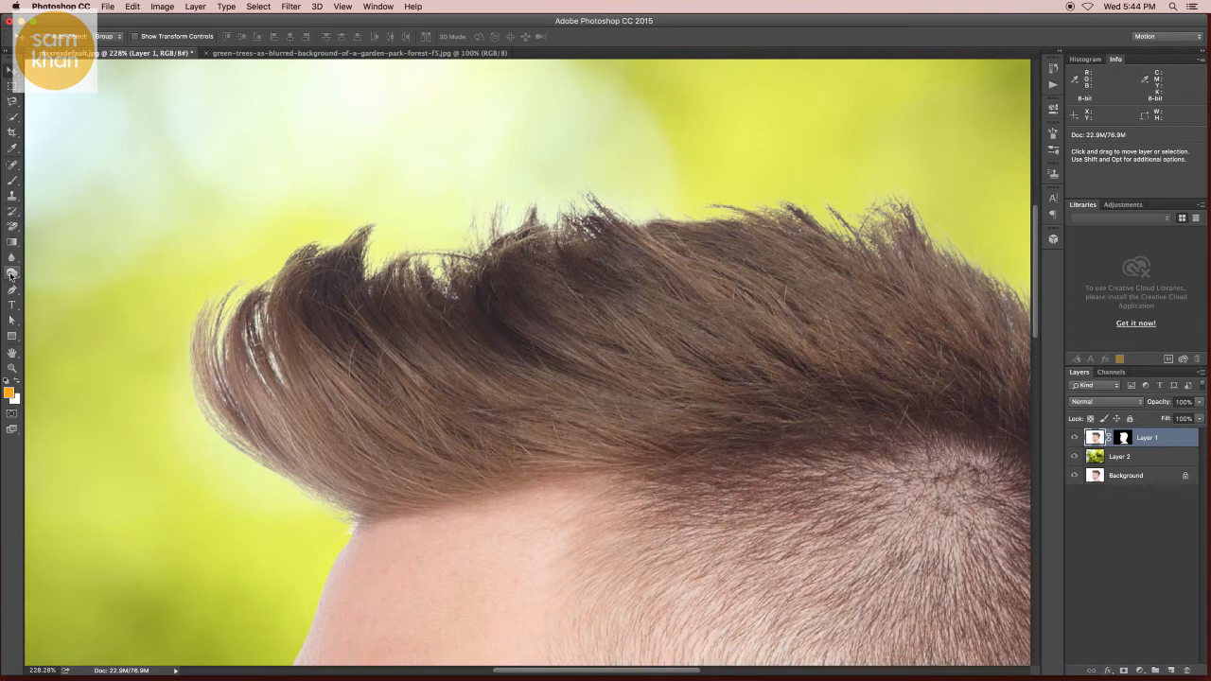
{"action": "left_click_drag", "start_coordinate": [13, 275], "coordinate": [61, 284]}
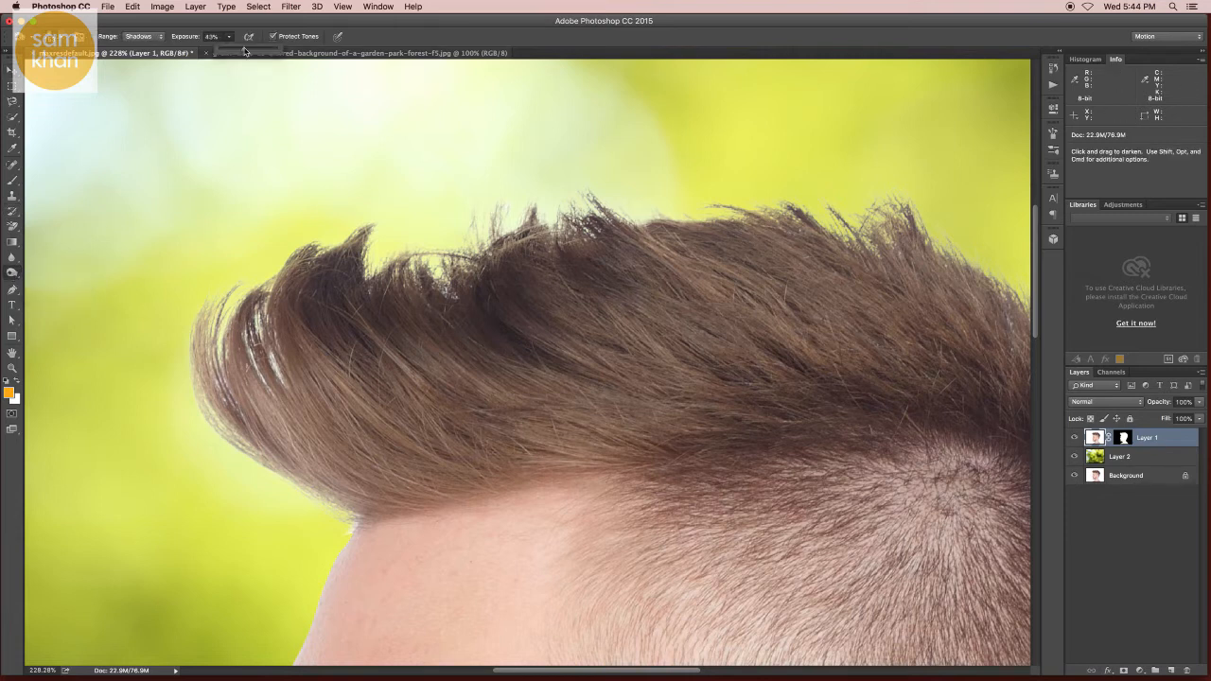
{"action": "left_click", "coordinate": [154, 38]}
{"action": "left_click", "coordinate": [156, 38]}
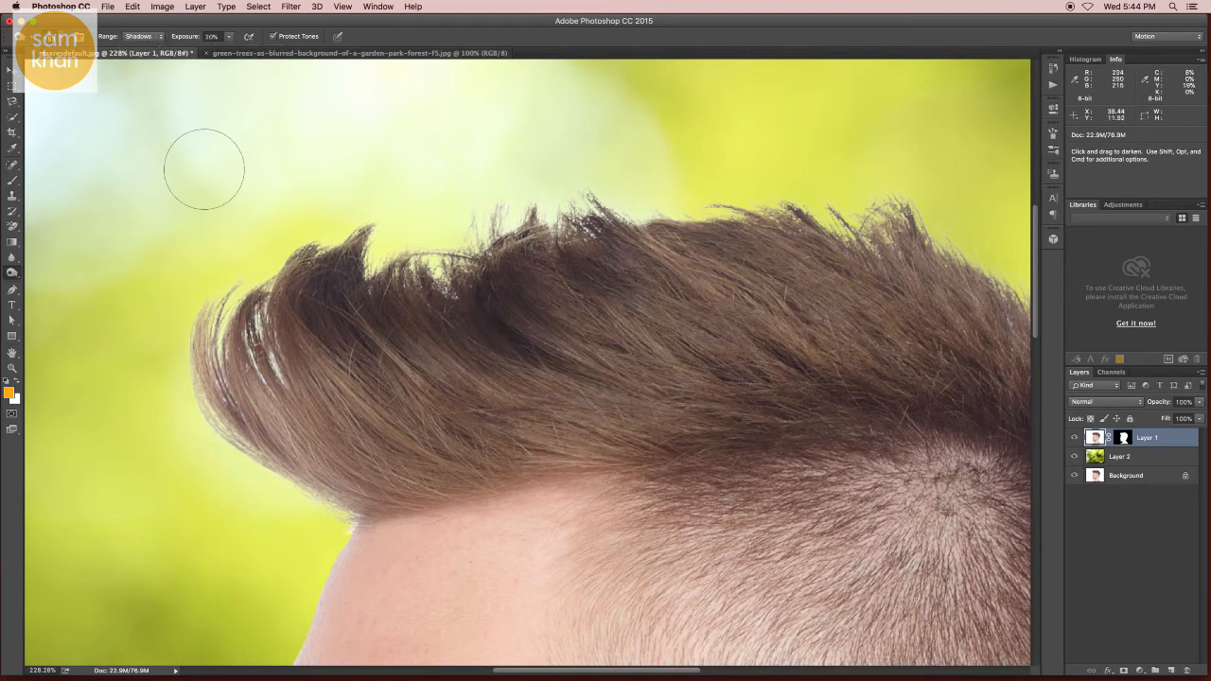
Step: Burn the light halo along the top edge of the hair
{"action": "mouse_move", "coordinate": [214, 324]}
{"action": "left_mouse_down"}
{"action": "mouse_move", "coordinate": [270, 259]}
{"action": "mouse_move", "coordinate": [282, 274]}
{"action": "mouse_move", "coordinate": [464, 238]}
{"action": "mouse_move", "coordinate": [416, 271]}
{"action": "mouse_move", "coordinate": [622, 178]}
{"action": "mouse_move", "coordinate": [542, 210]}
{"action": "mouse_move", "coordinate": [727, 183]}
{"action": "mouse_move", "coordinate": [883, 205]}
{"action": "mouse_move", "coordinate": [909, 213]}
{"action": "left_mouse_up"}
{"action": "key", "text": "space"}
{"action": "left_click_drag", "start_coordinate": [873, 202], "coordinate": [580, 172]}
{"action": "mouse_move", "coordinate": [741, 268]}
{"action": "left_mouse_down"}
{"action": "mouse_move", "coordinate": [849, 344]}
{"action": "mouse_move", "coordinate": [892, 401]}
{"action": "left_mouse_up"}
{"action": "key", "text": "space"}
{"action": "left_click_drag", "start_coordinate": [785, 306], "coordinate": [581, 112]}
{"action": "left_click_drag", "start_coordinate": [657, 230], "coordinate": [709, 378]}
Step: Burn the light edges along the back of the head and the front tip of the hair
{"action": "scroll", "coordinate": [697, 330], "scroll_direction": "down", "scroll_amount": 5}
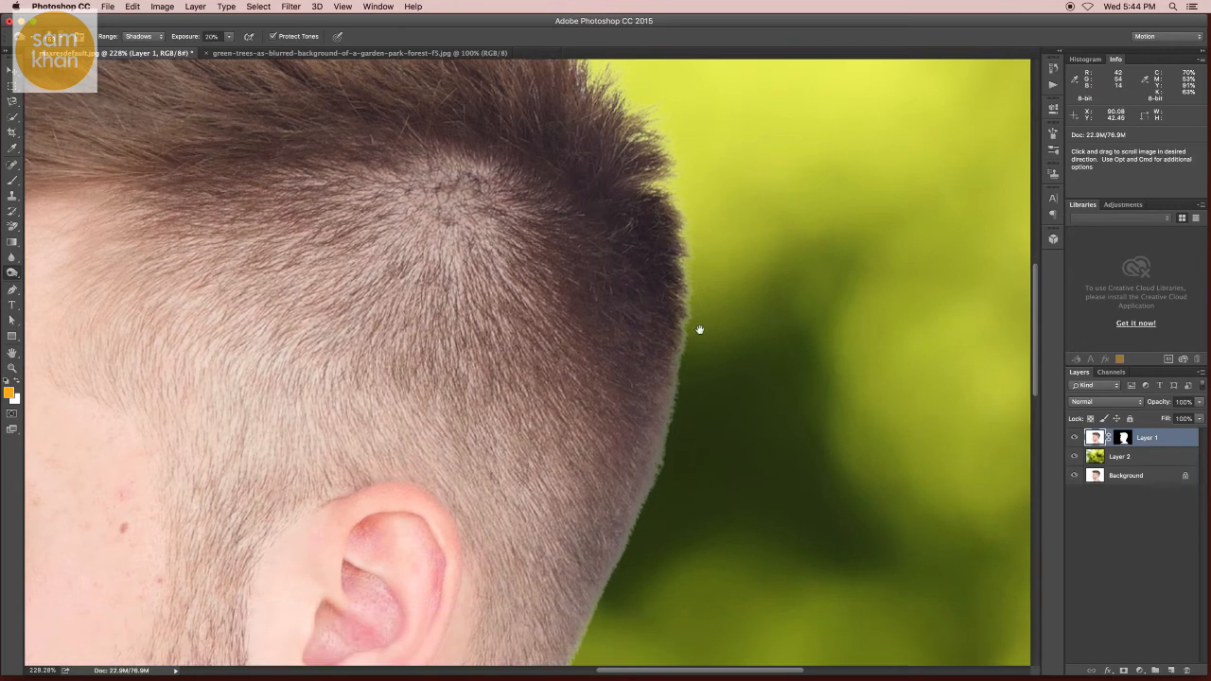
{"action": "key", "text": "space"}
{"action": "mouse_move", "coordinate": [628, 489]}
{"action": "left_mouse_down"}
{"action": "mouse_move", "coordinate": [652, 308]}
{"action": "mouse_move", "coordinate": [652, 605]}
{"action": "left_mouse_up"}
{"action": "key", "text": "space"}
{"action": "left_click_drag", "start_coordinate": [586, 109], "coordinate": [613, 433]}
{"action": "left_click_drag", "start_coordinate": [624, 242], "coordinate": [765, 237]}
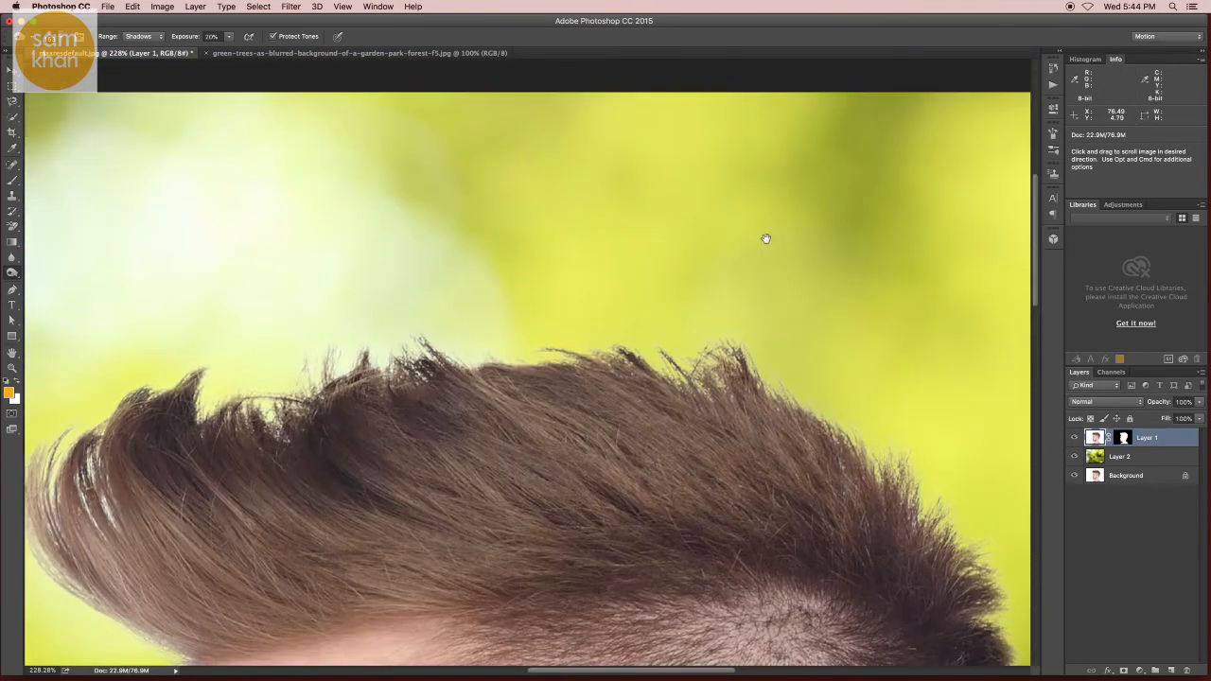
{"action": "mouse_move", "coordinate": [227, 368]}
{"action": "left_mouse_down"}
{"action": "mouse_move", "coordinate": [433, 364]}
{"action": "mouse_move", "coordinate": [545, 196]}
{"action": "left_mouse_up"}
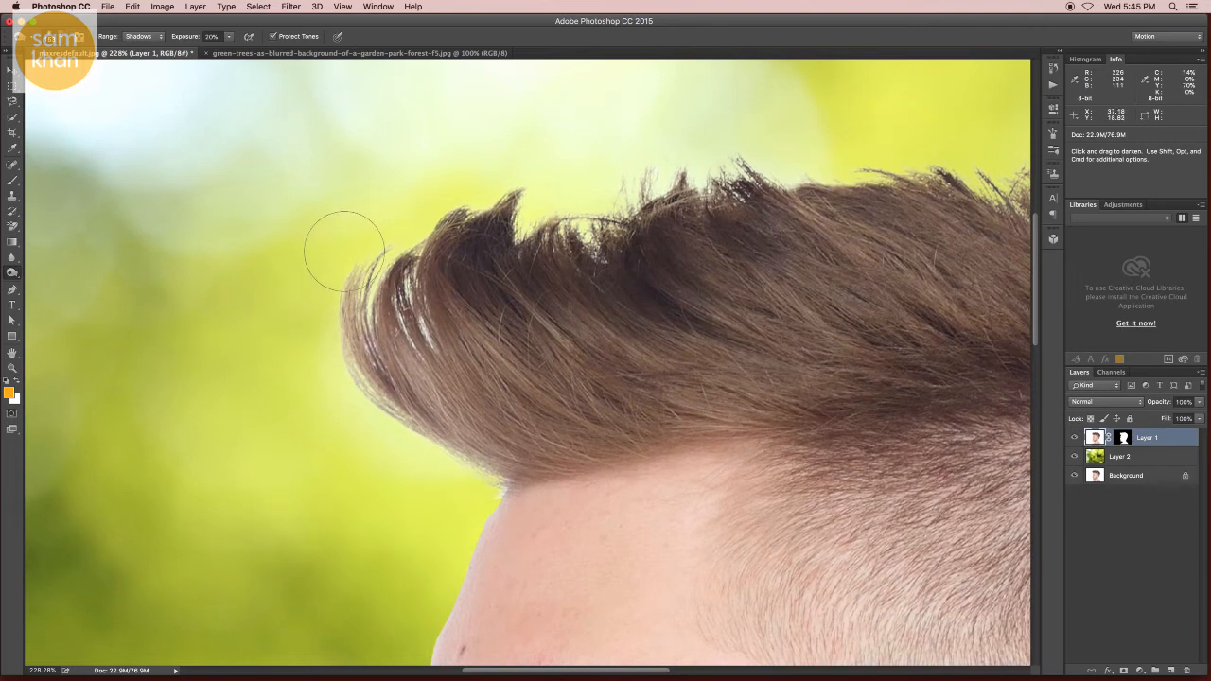
Step: Set the Burn tool to Highlights at 34% exposure and burn the halo along the forehead and eyebrow edge
{"action": "scroll", "coordinate": [297, 337], "scroll_direction": "down", "scroll_amount": 8}
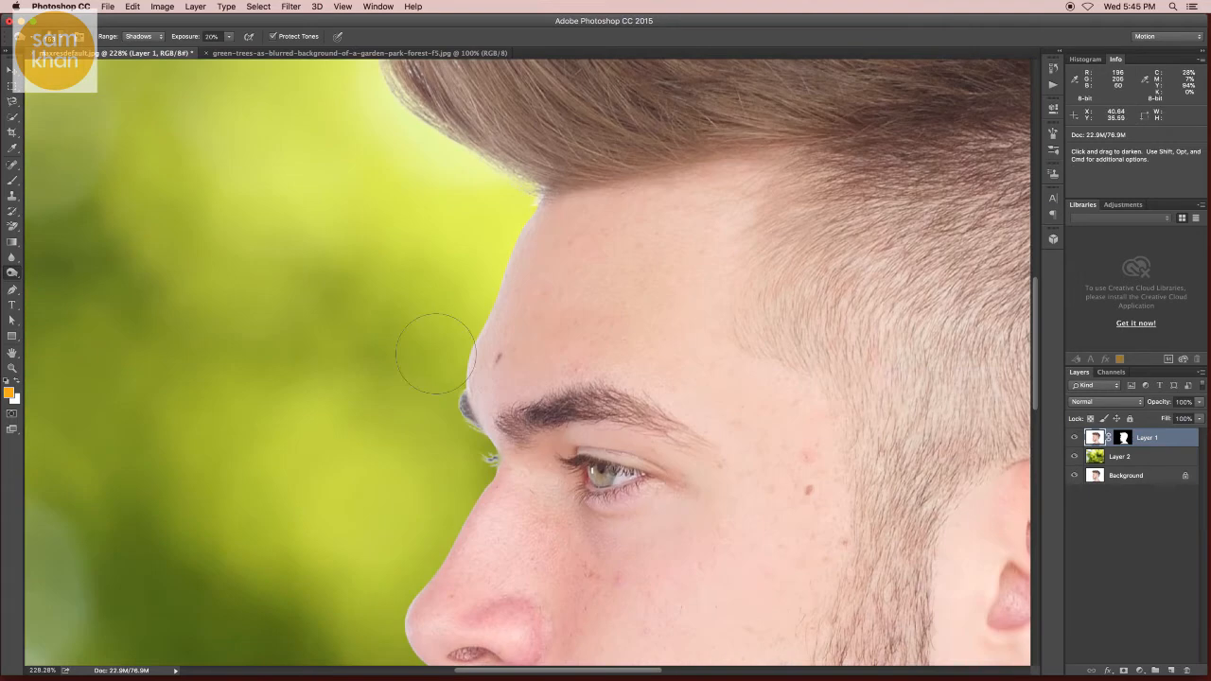
{"action": "mouse_move", "coordinate": [430, 423]}
{"action": "left_mouse_down"}
{"action": "mouse_move", "coordinate": [341, 432]}
{"action": "mouse_move", "coordinate": [376, 441]}
{"action": "left_mouse_up"}
{"action": "scroll", "coordinate": [425, 433], "scroll_direction": "up", "scroll_amount": 5}
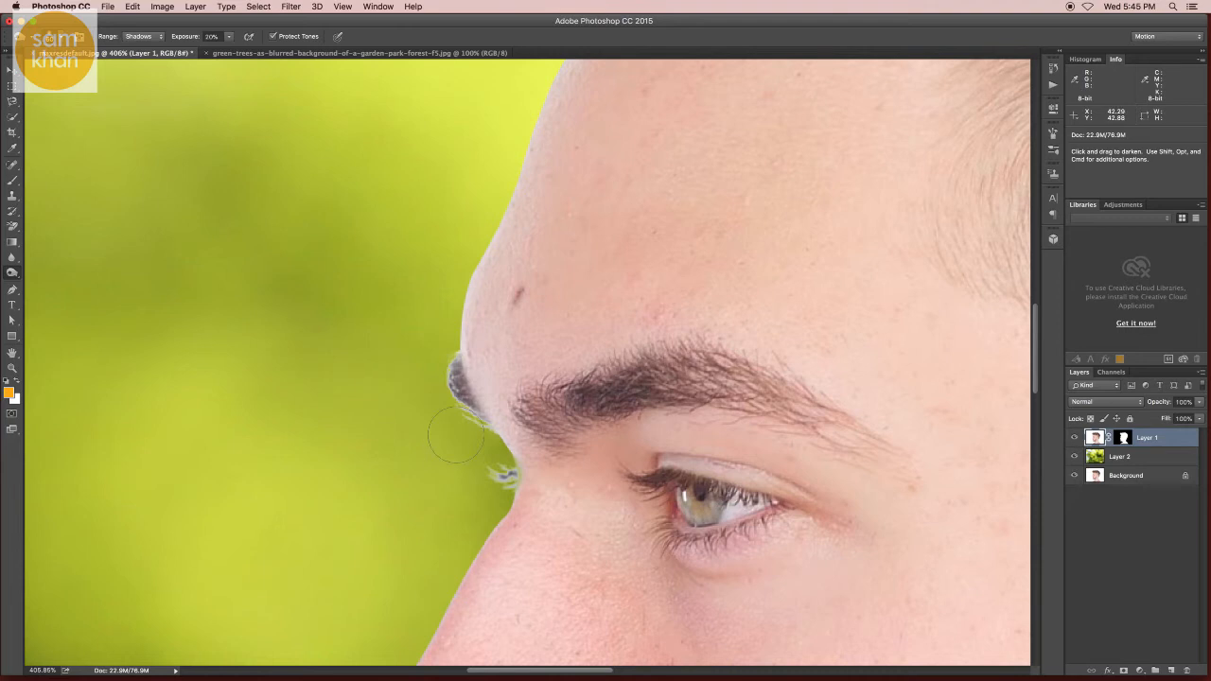
{"action": "left_click", "coordinate": [228, 38]}
{"action": "left_click", "coordinate": [142, 36]}
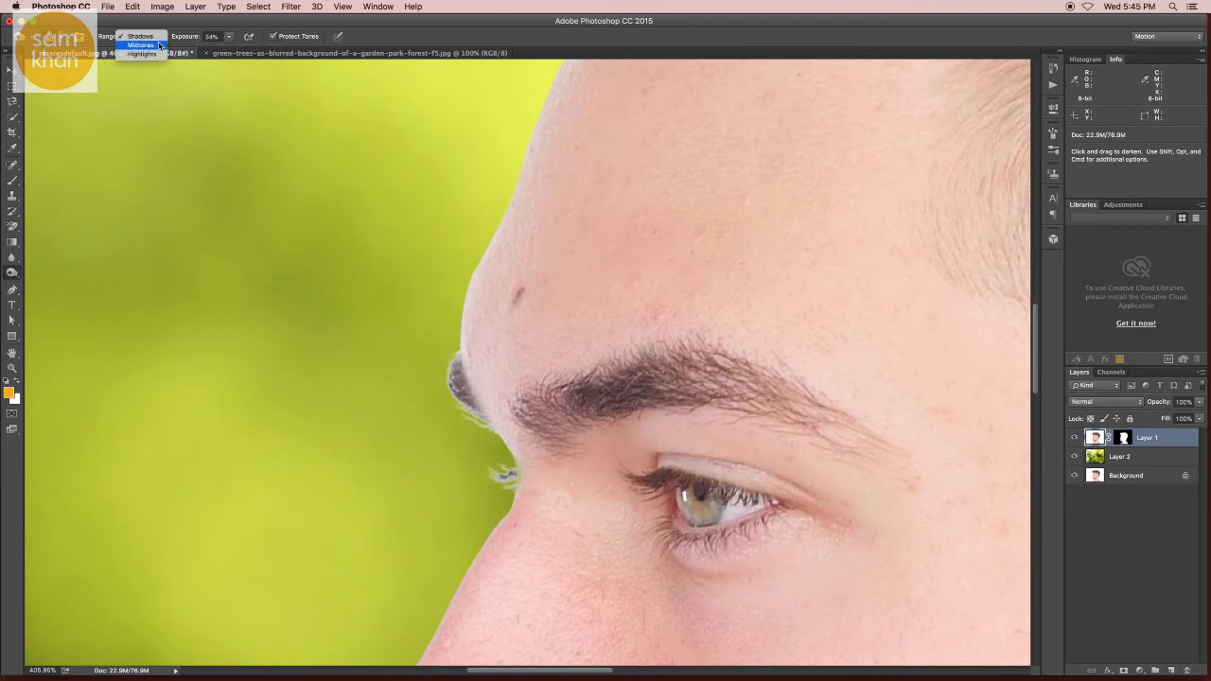
{"action": "left_click", "coordinate": [142, 63]}
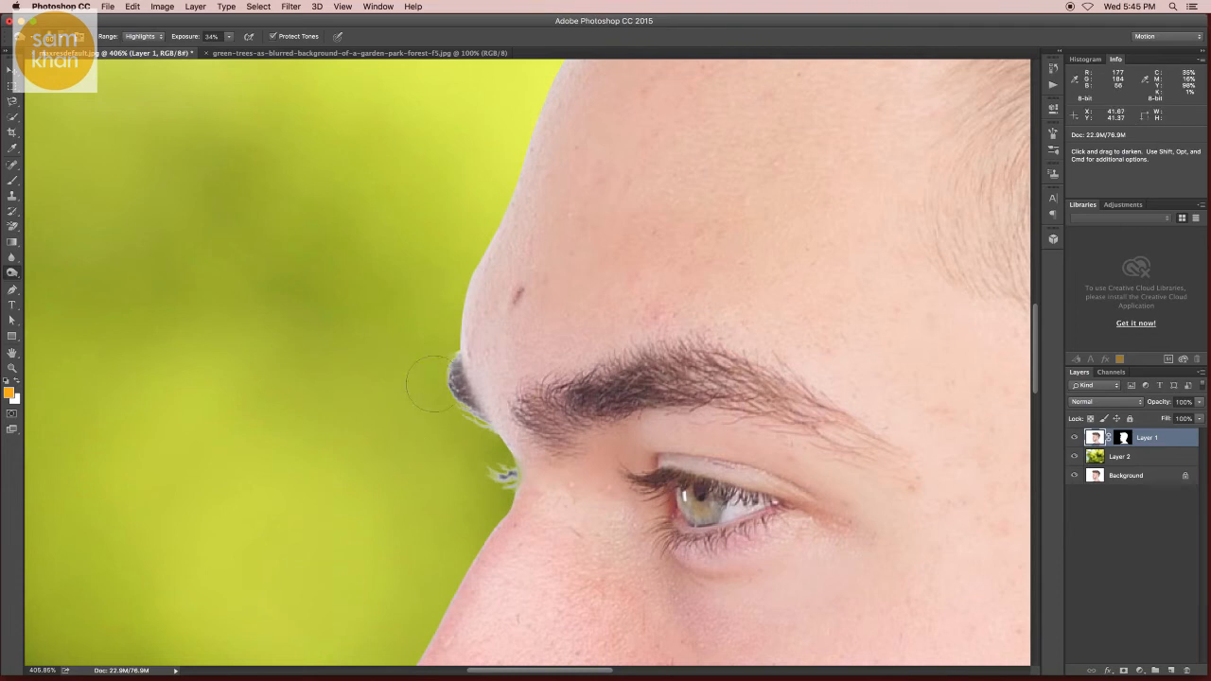
{"action": "left_click_drag", "start_coordinate": [434, 384], "coordinate": [443, 420]}
{"action": "left_click_drag", "start_coordinate": [469, 486], "coordinate": [484, 481]}
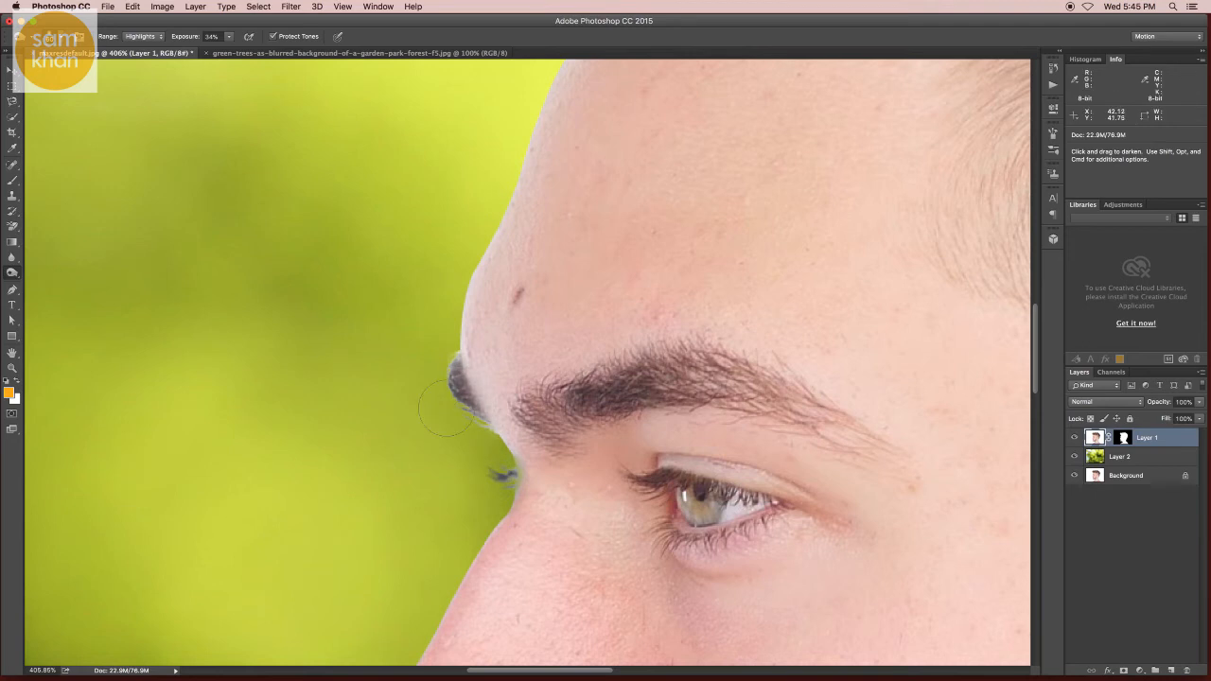
Step: Burn the light halo along the lip, chin and beard edges
{"action": "left_click_drag", "start_coordinate": [498, 539], "coordinate": [470, 308]}
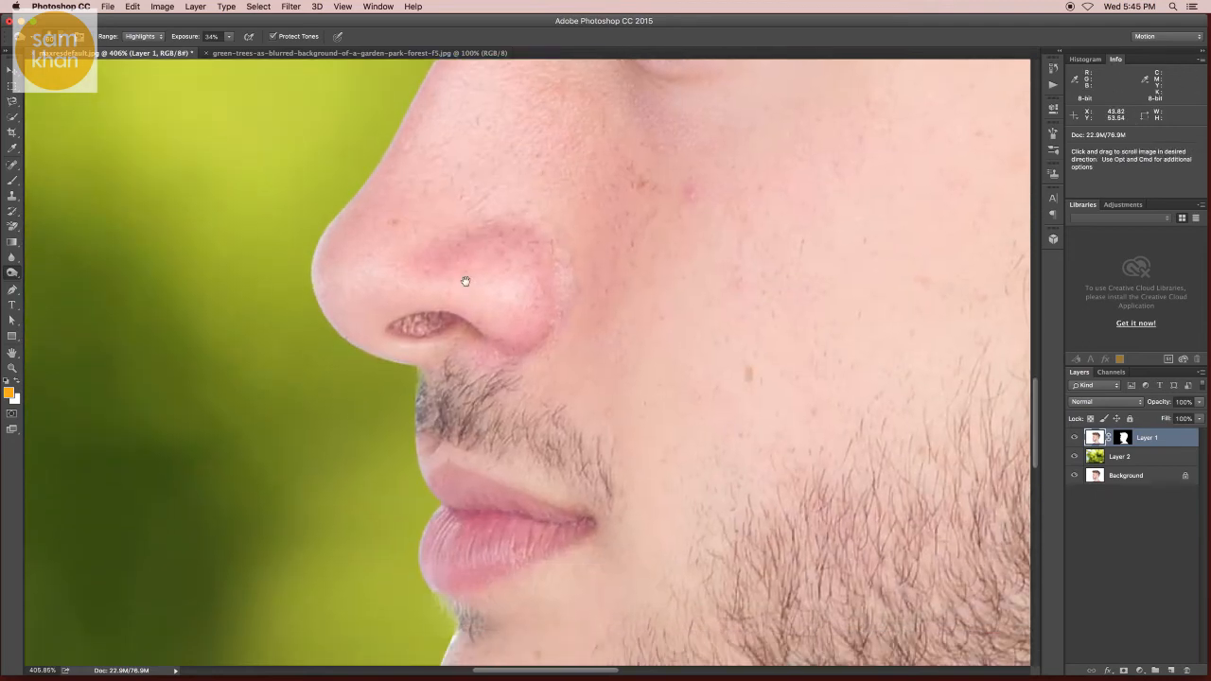
{"action": "left_click_drag", "start_coordinate": [442, 496], "coordinate": [430, 293]}
{"action": "left_click_drag", "start_coordinate": [425, 384], "coordinate": [413, 306]}
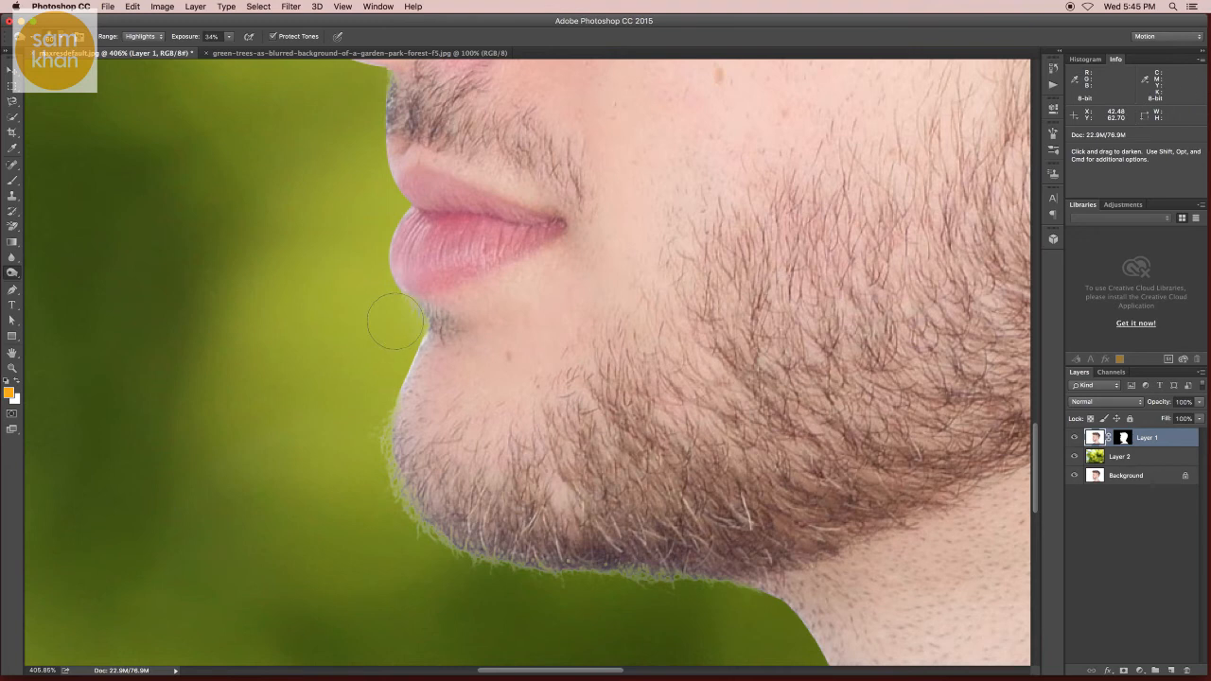
{"action": "left_click_drag", "start_coordinate": [367, 426], "coordinate": [321, 325]}
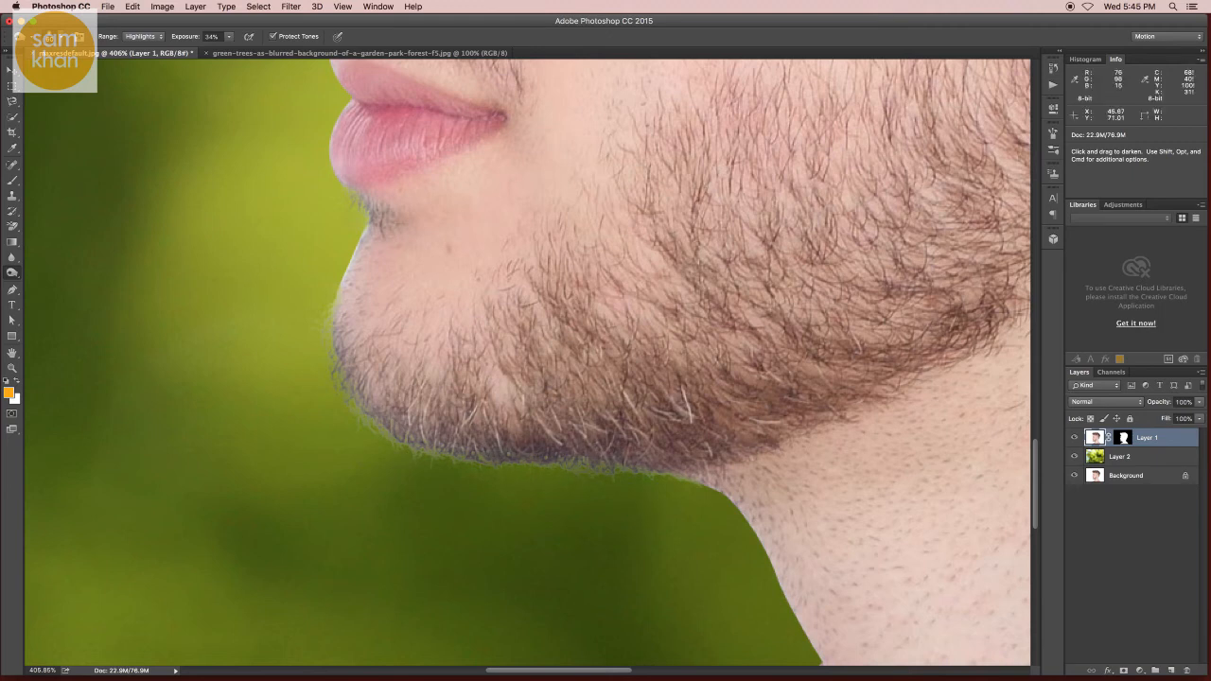
Step: Switch to the Move tool and view the whole composite fitted to the screen
{"action": "scroll", "coordinate": [515, 459], "scroll_direction": "down", "scroll_amount": 5}
{"action": "scroll", "coordinate": [517, 486], "scroll_direction": "down", "scroll_amount": 6}
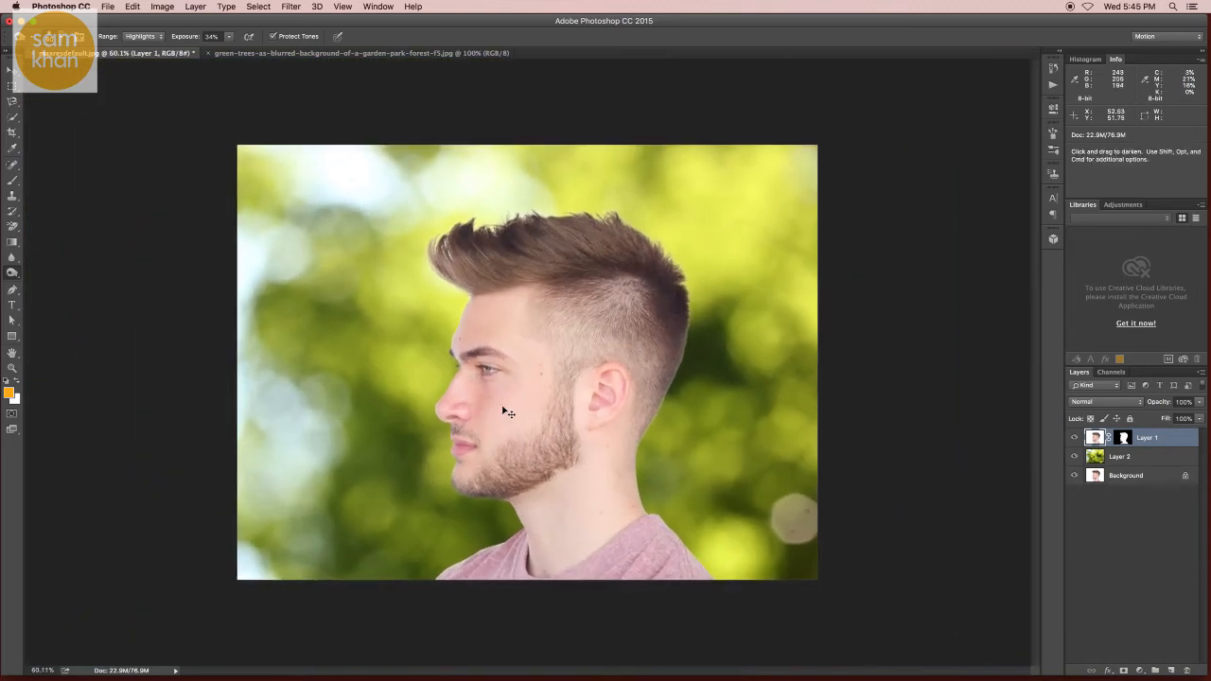
{"action": "key", "text": "v"}
{"action": "key", "text": "super+0"}
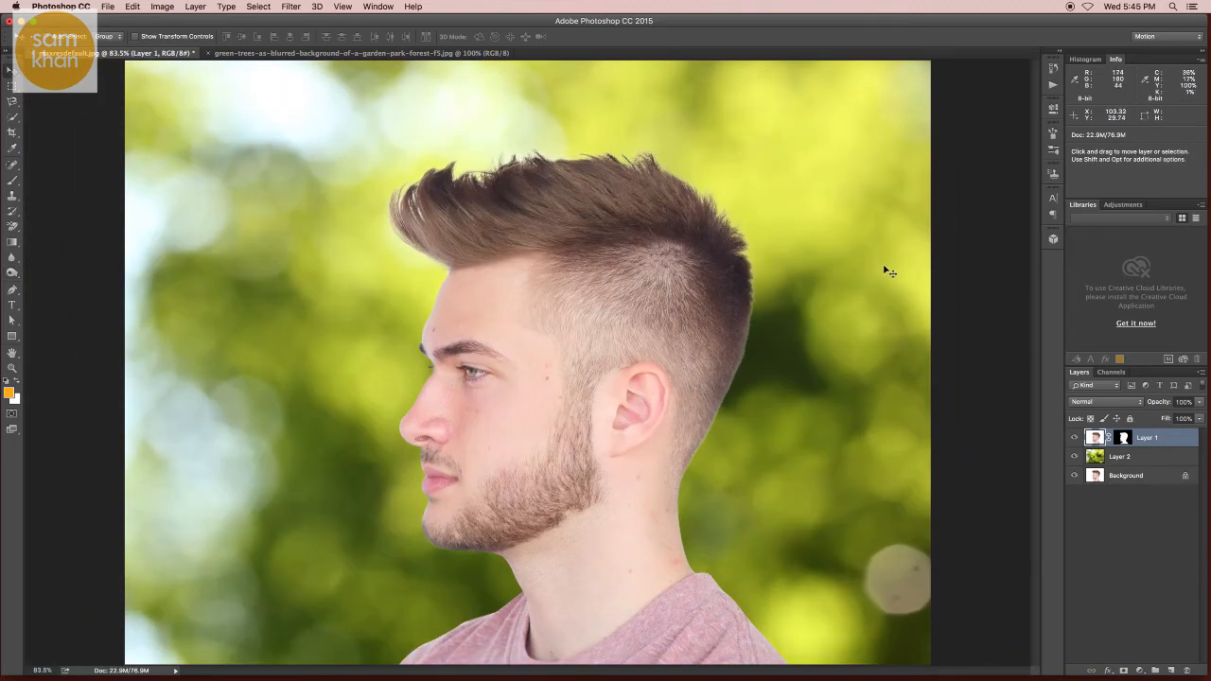